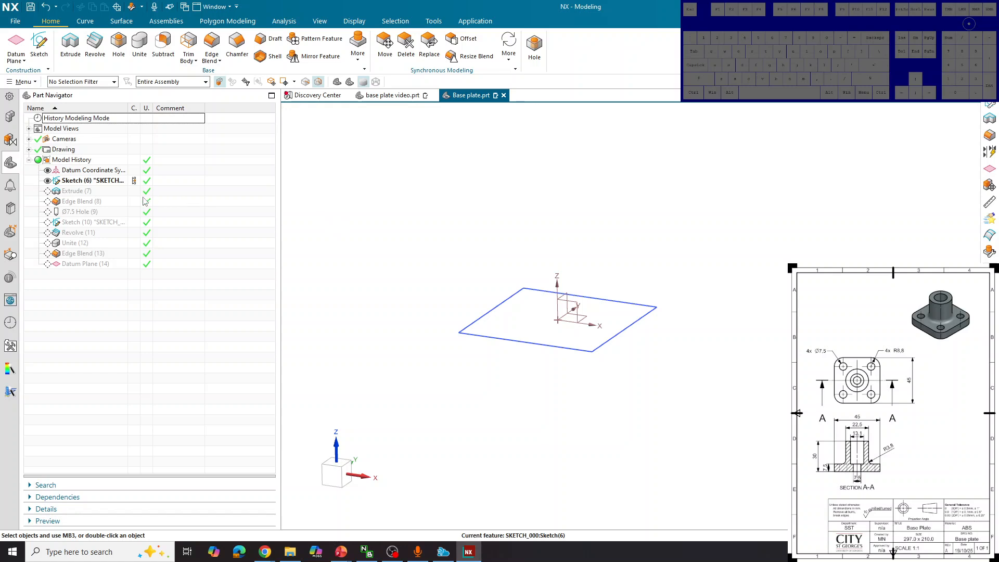
- Roll the finished base plate through its model history, from the extrude to the last edge blend, to review each feature
left_click(139, 196)
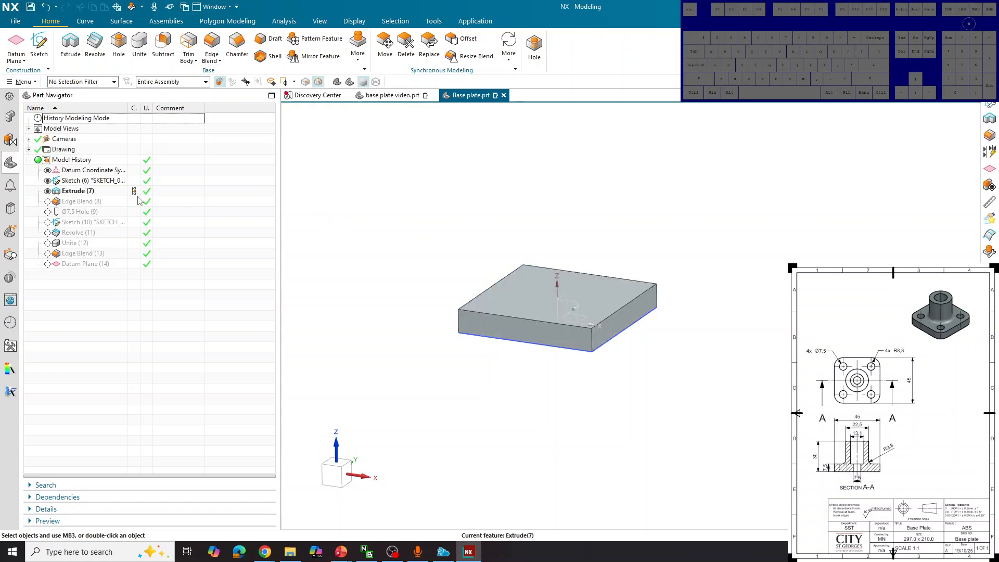
left_click(138, 204)
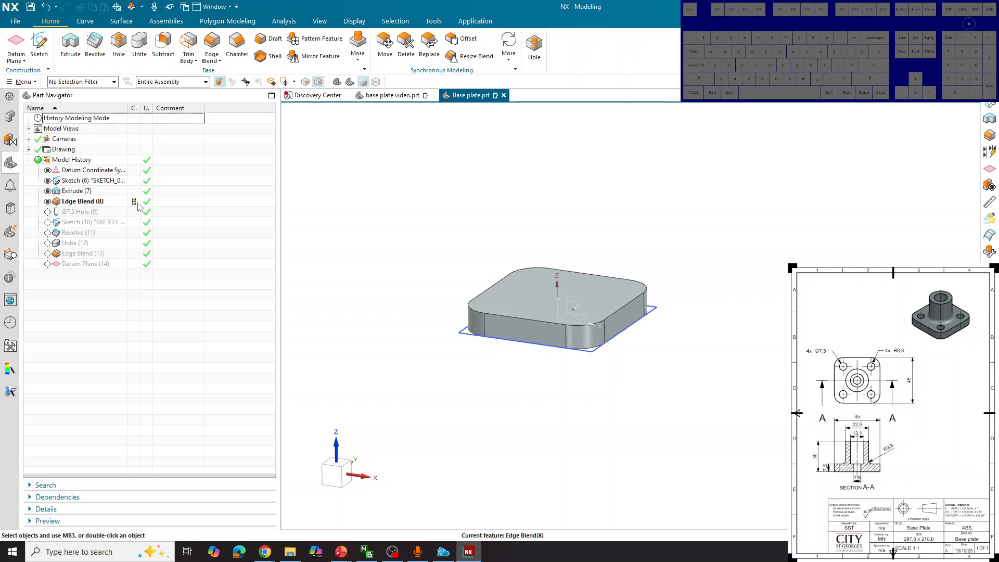
left_click(135, 214)
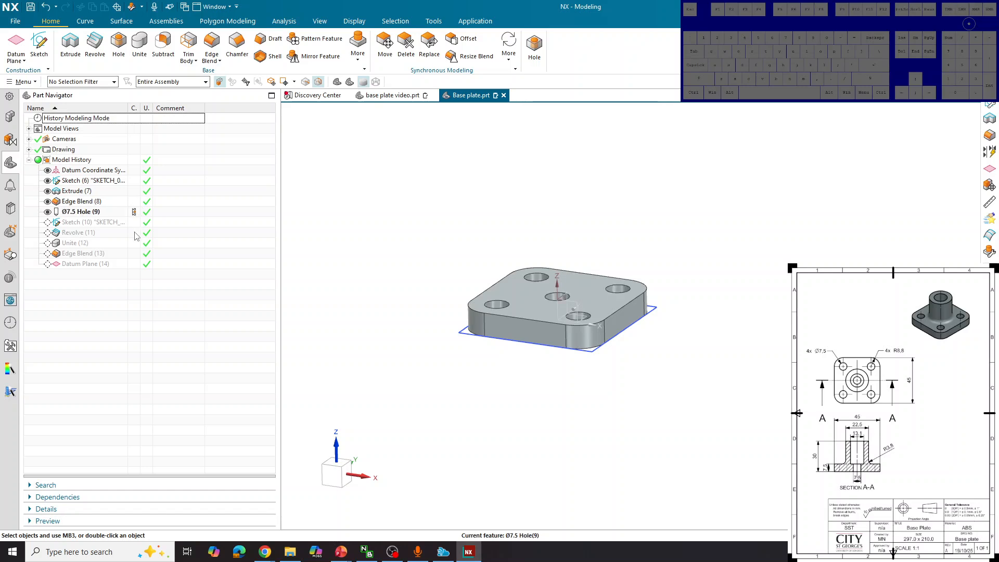
left_click(135, 233)
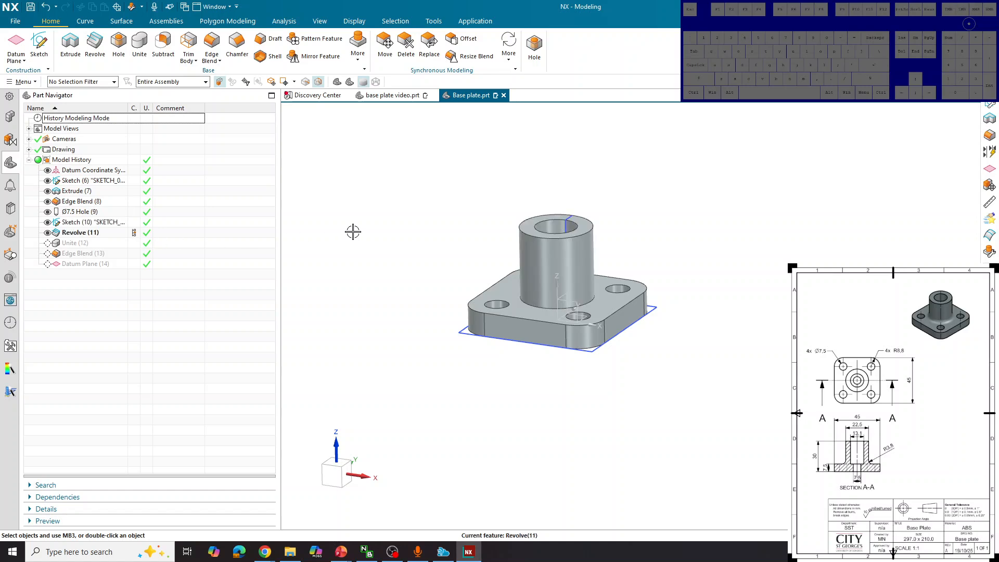
left_click(135, 253)
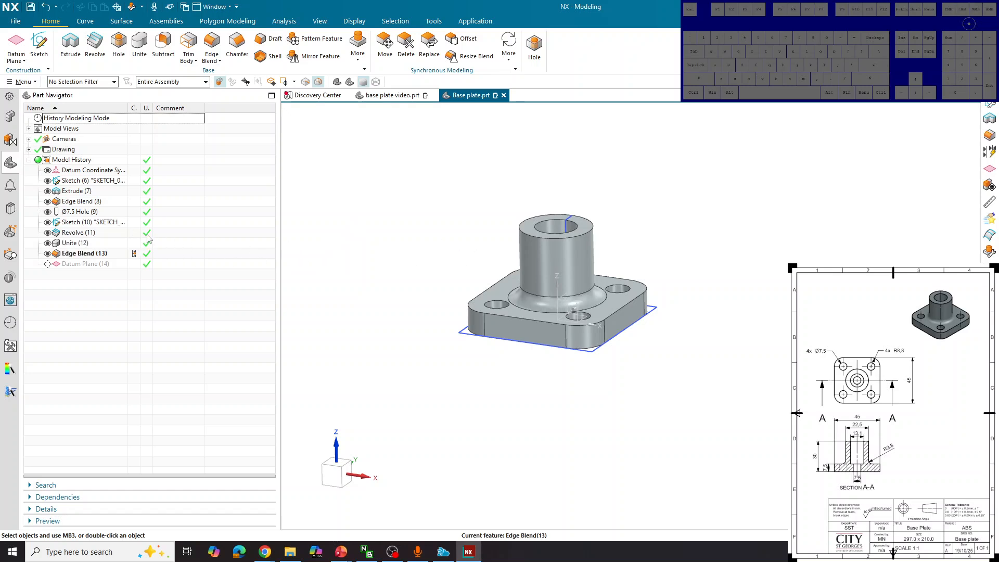
left_click(136, 234)
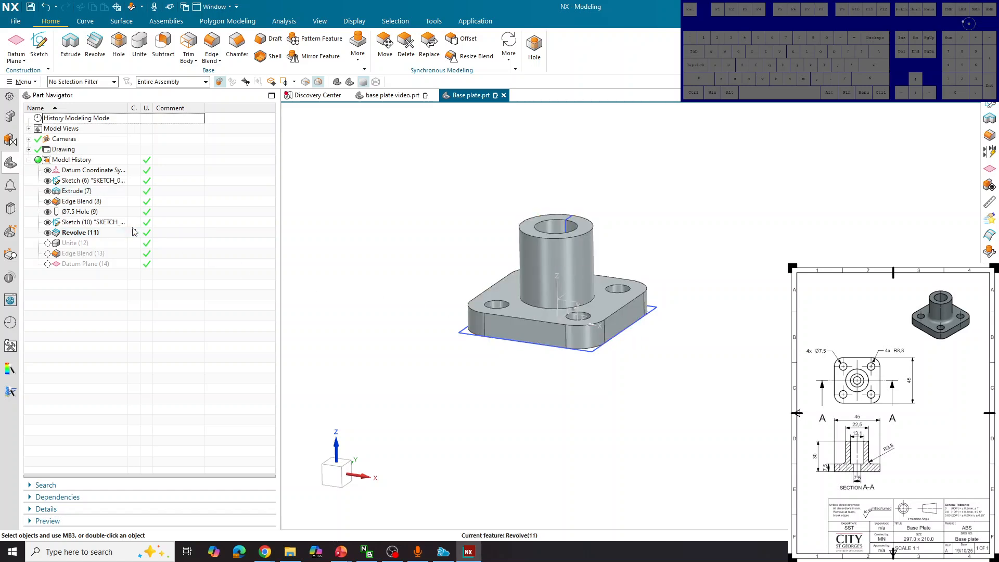
left_click(134, 253)
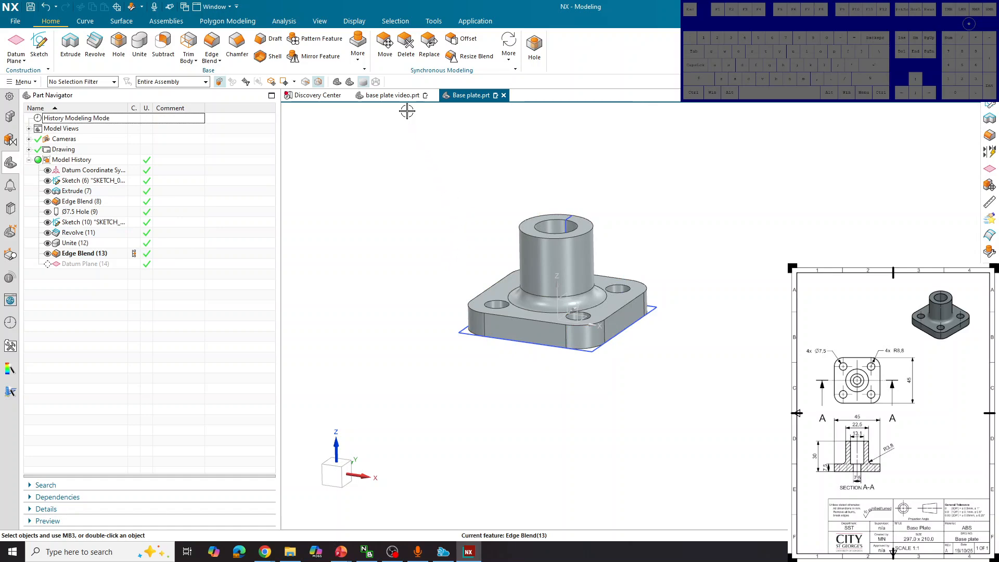
- Switch to the part "base plate video.prt" and create a sketch on the Top plane
left_click(394, 96)
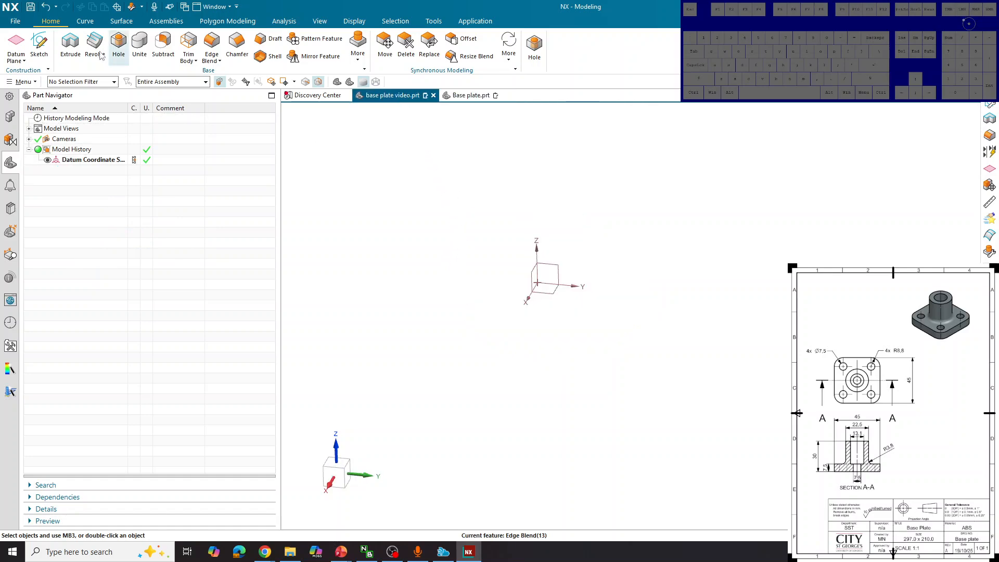
left_click(15, 21)
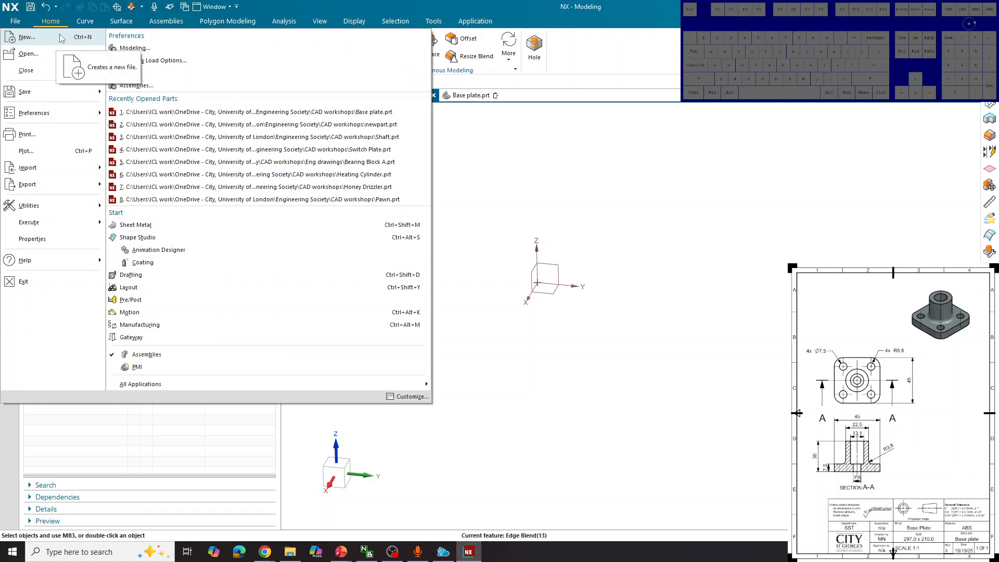
key("Escape")
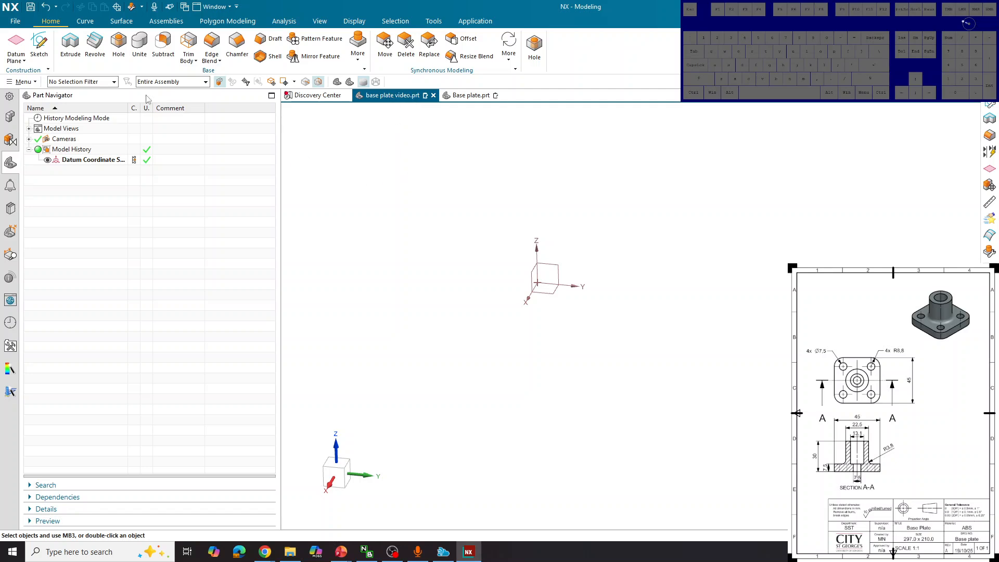
left_click(40, 46)
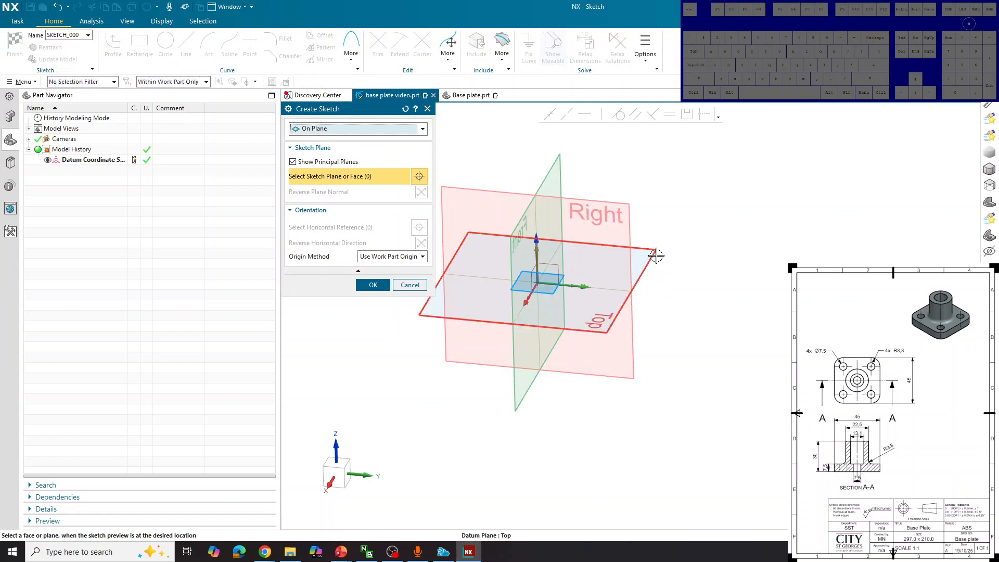
left_click(655, 252)
left_click(372, 285)
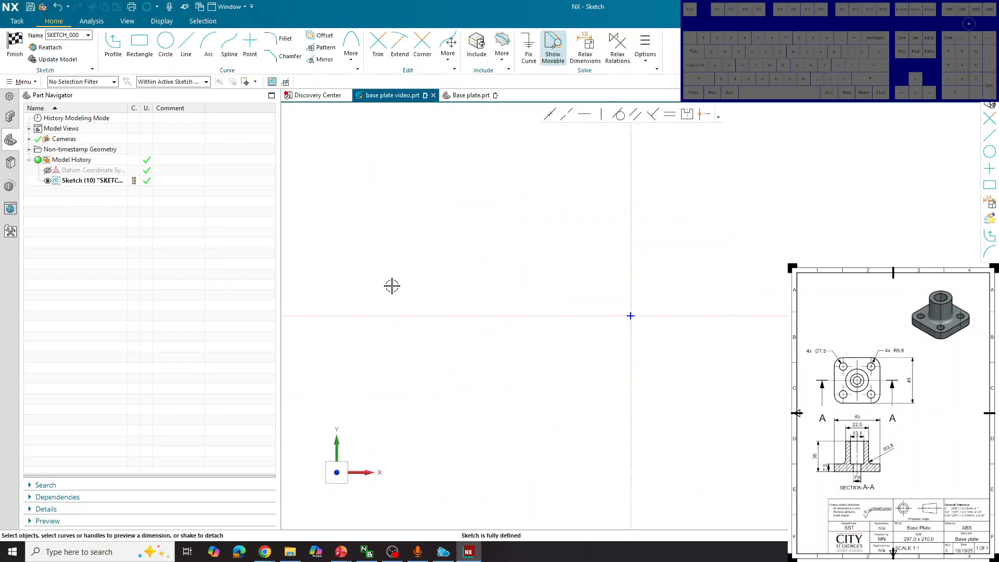
- Sketch a rectangle centred on the sketch origin, about 76 mm wide and 54 mm high
left_click(141, 61)
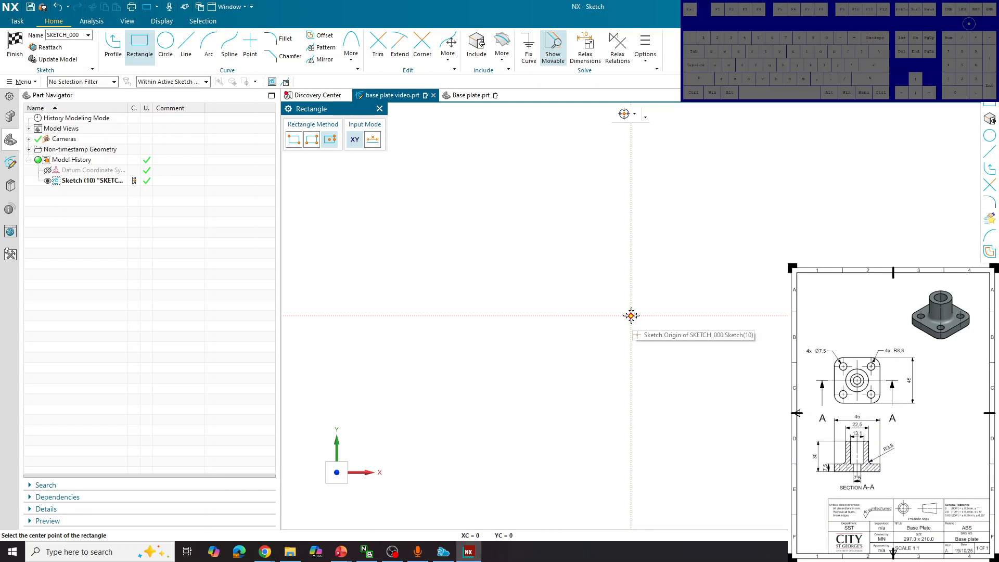
left_click(631, 315)
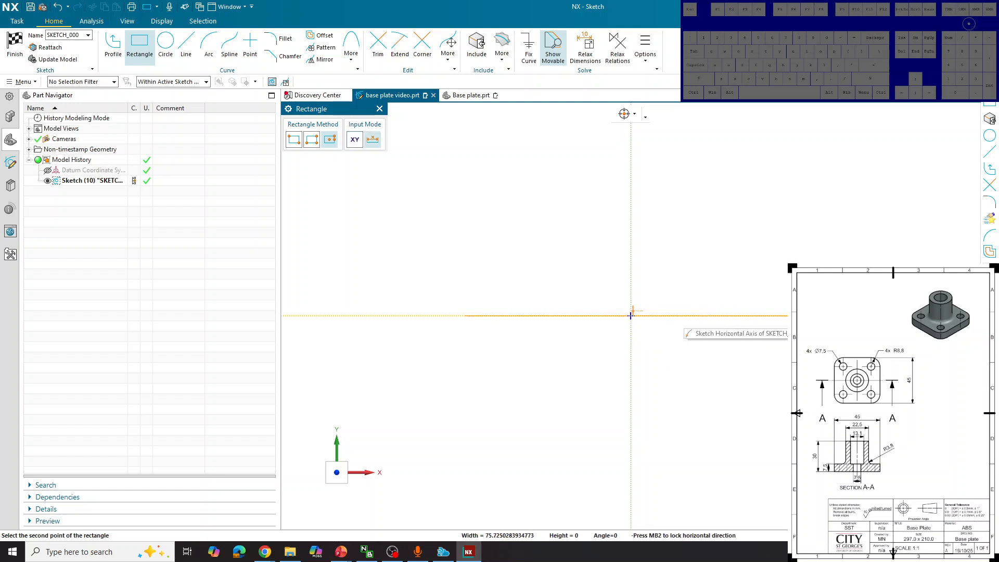
left_click(796, 197)
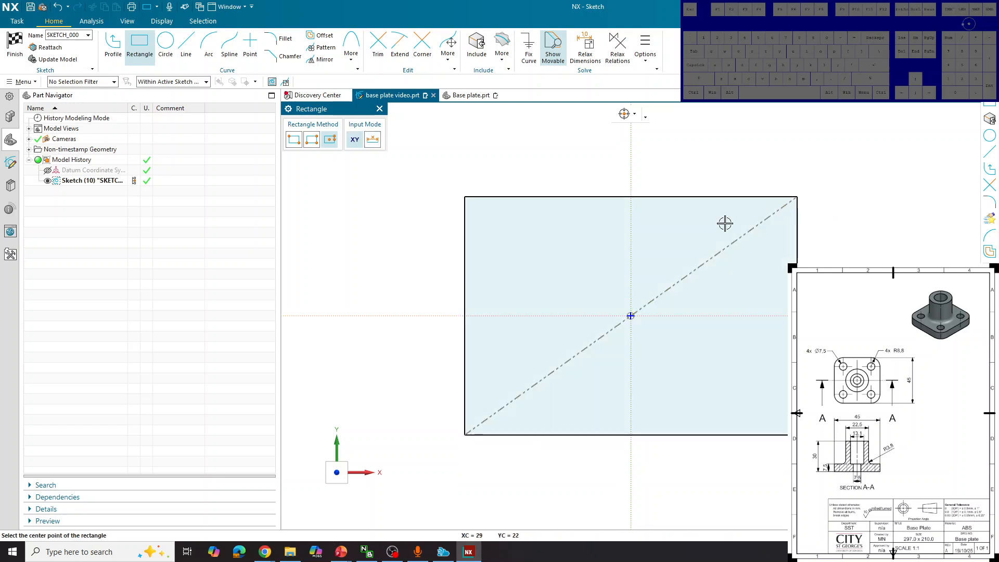
left_click(137, 52)
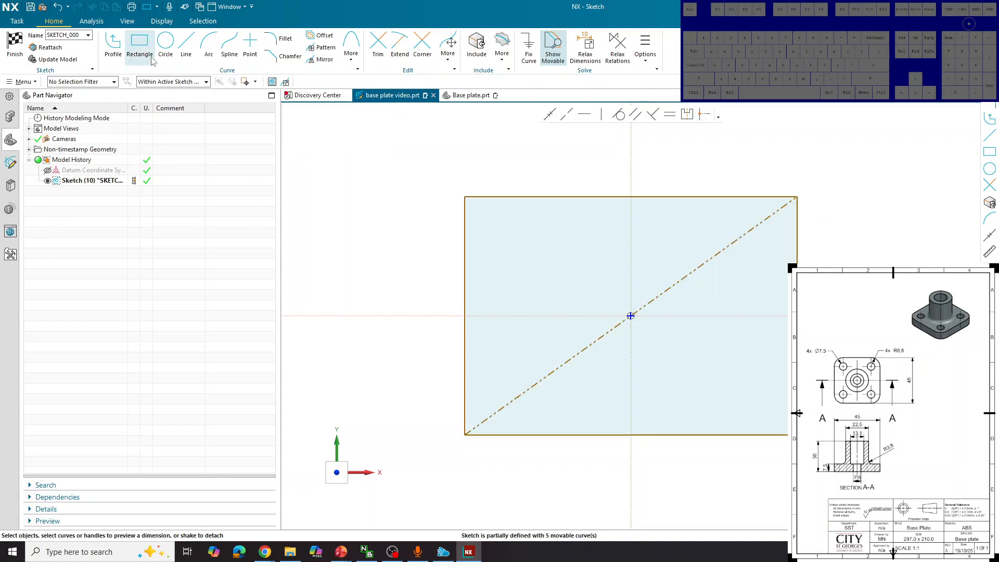
- Dimension the rectangle's vertical side and set its height to 45 mm
left_click(802, 252)
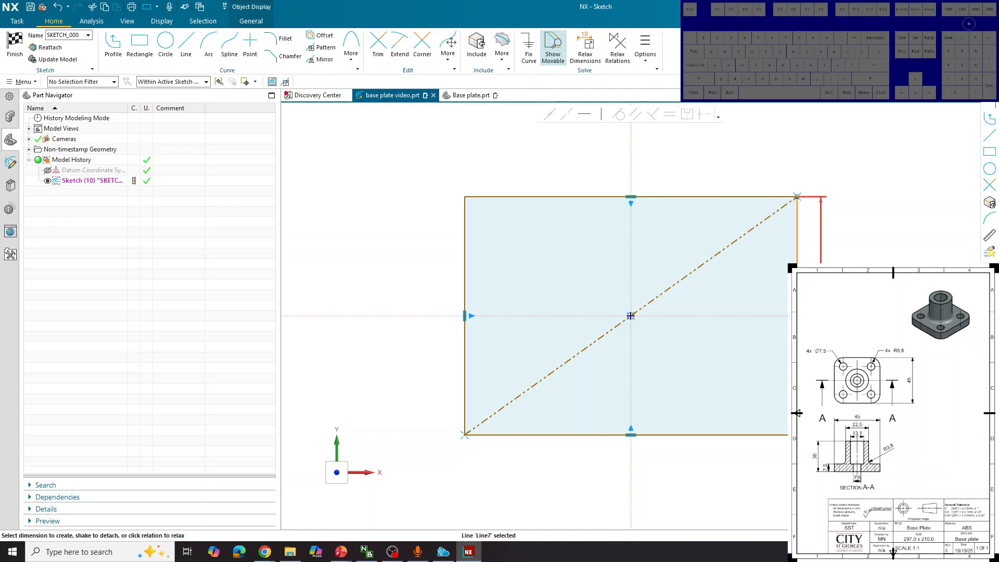
left_click(749, 313)
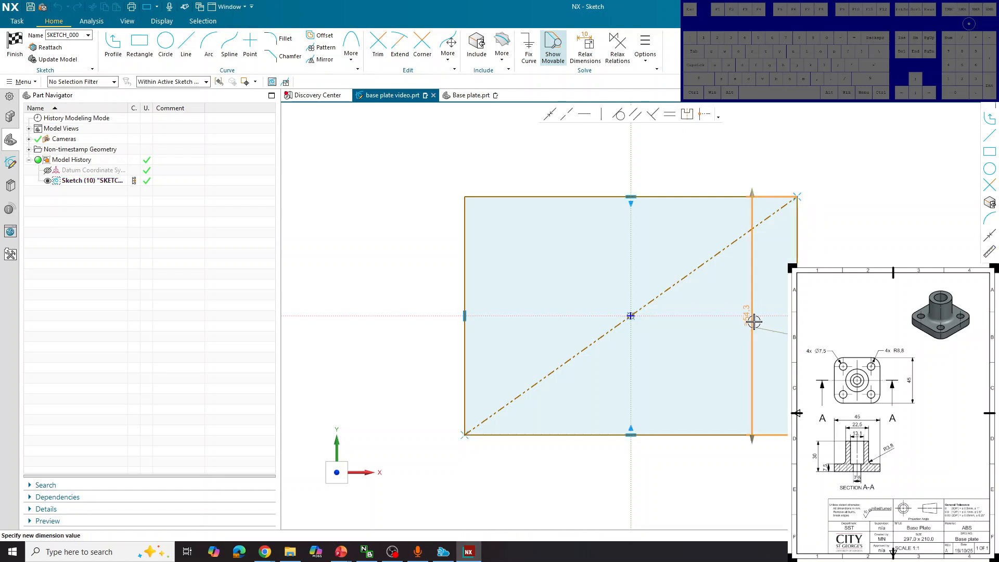
type("45")
key("Return")
left_click(438, 289)
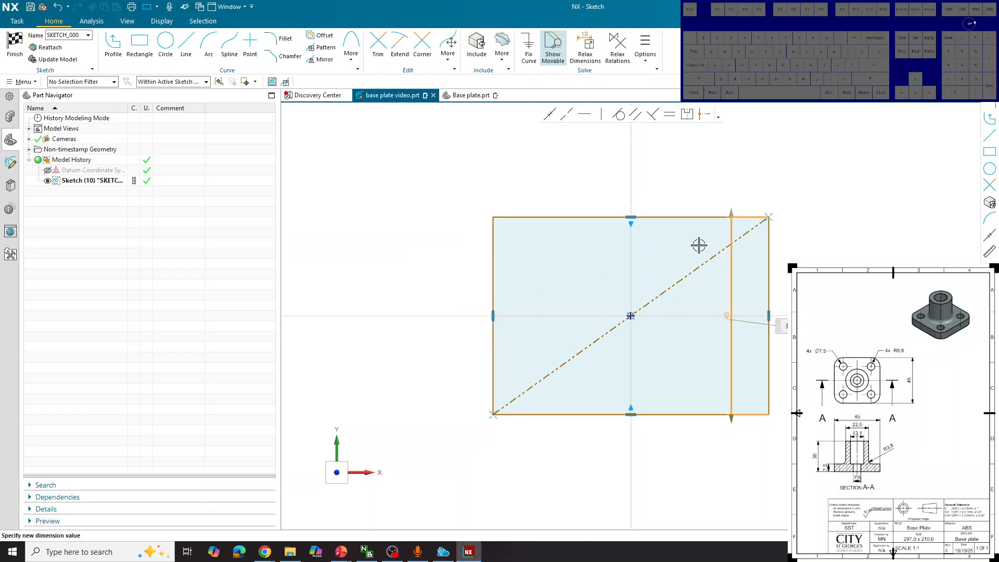
- Dimension the rectangle's horizontal side, set its width to 45 mm, and finish the sketch
left_click_drag(632, 215, 629, 169)
left_click(629, 169)
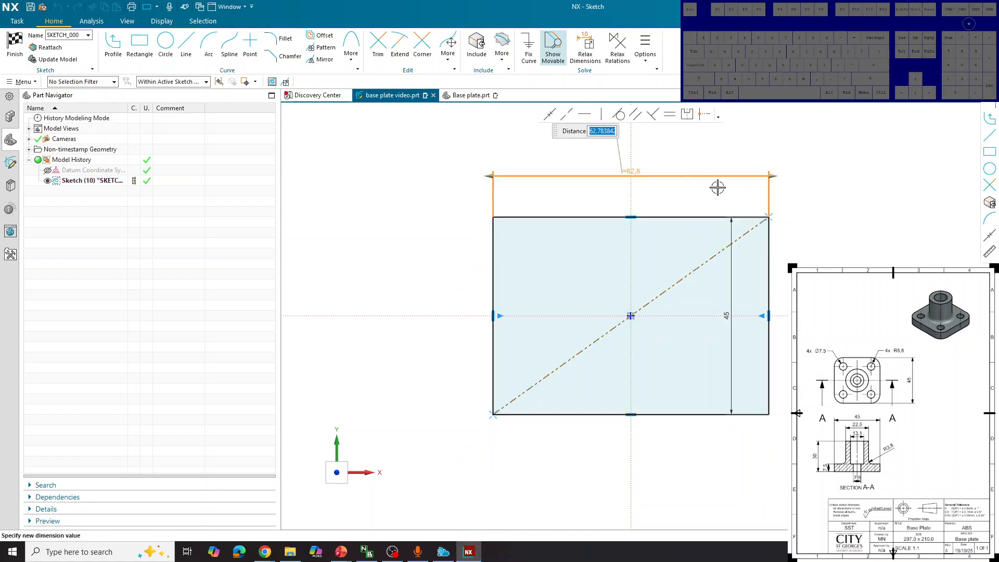
type("45")
key("Return")
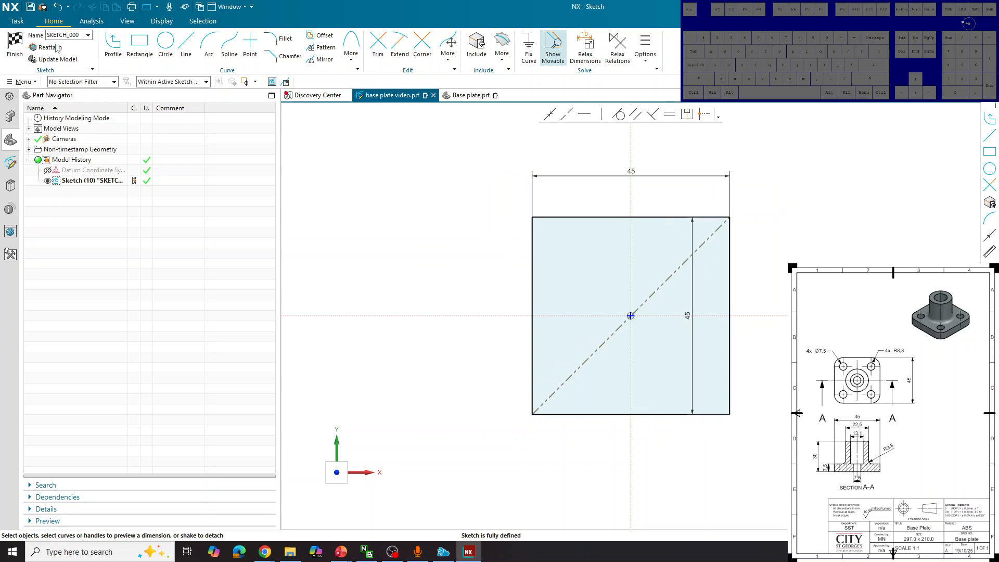
left_click(15, 46)
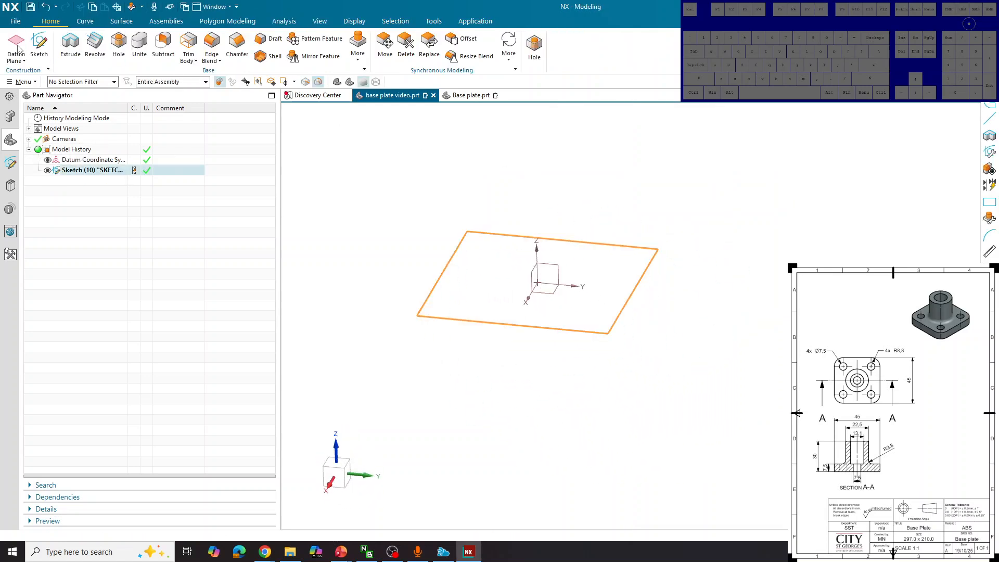
- Extrude the square profile upward from 0 to 7.5 mm to form the plate
left_click(72, 46)
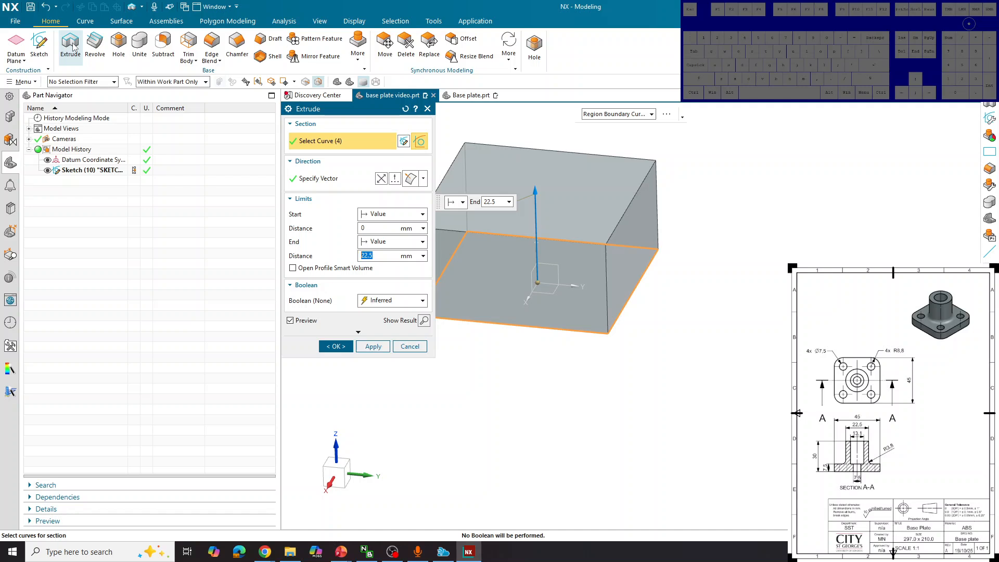
type("7.")
key("Return")
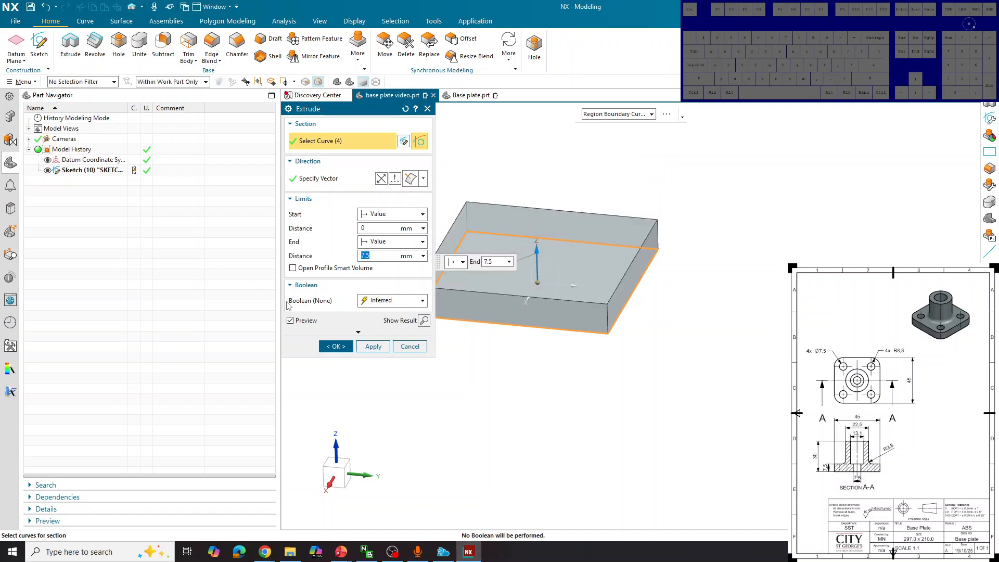
left_click(327, 346)
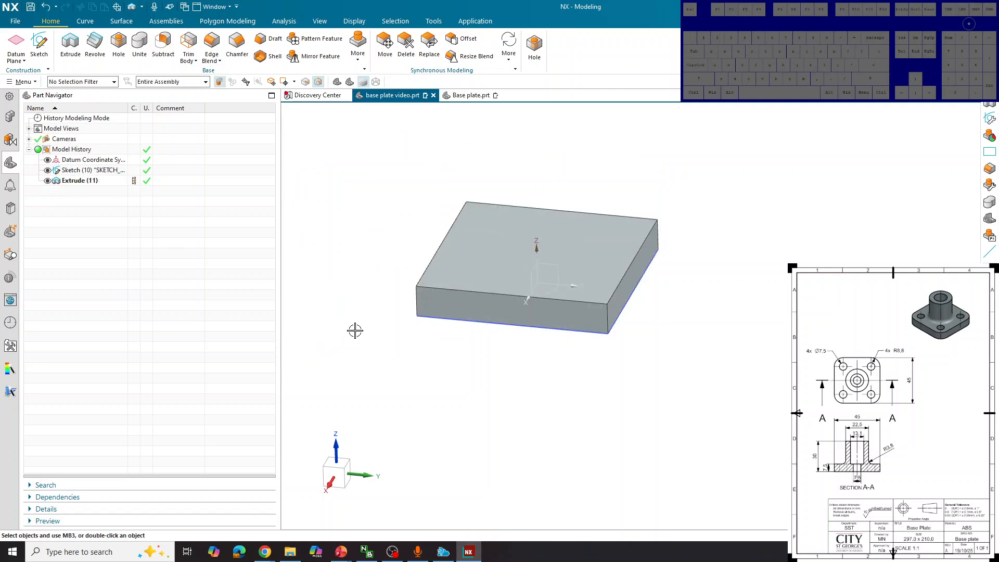
- Apply an Edge Blend with an 8.8 mm radius to the plate's four vertical corner edges
left_click(212, 44)
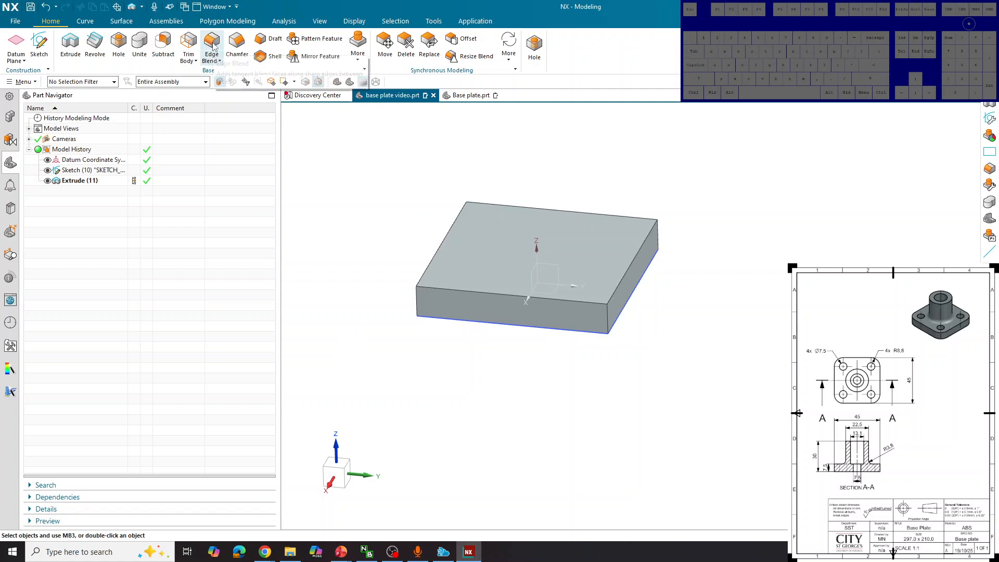
left_click(606, 317)
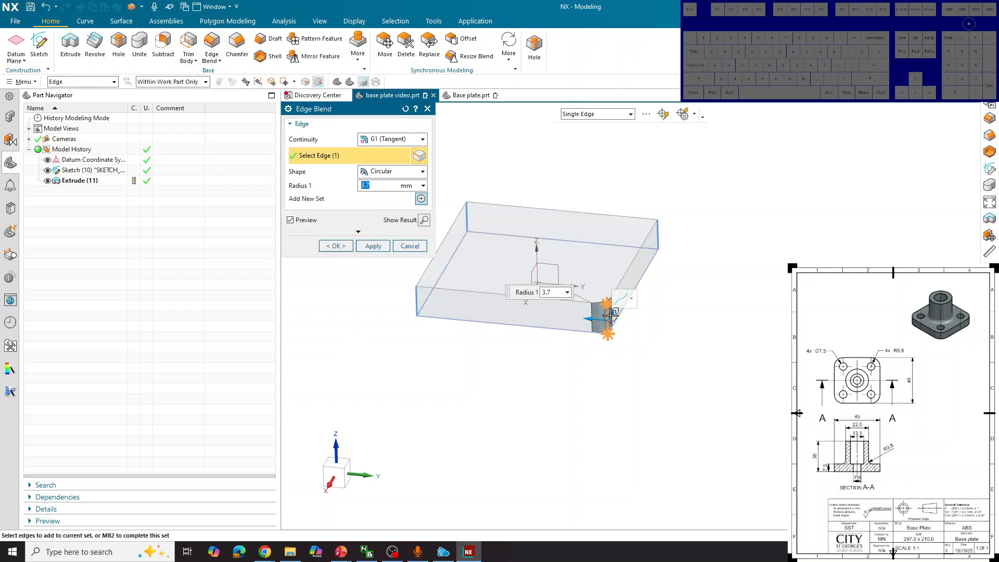
left_click(655, 238)
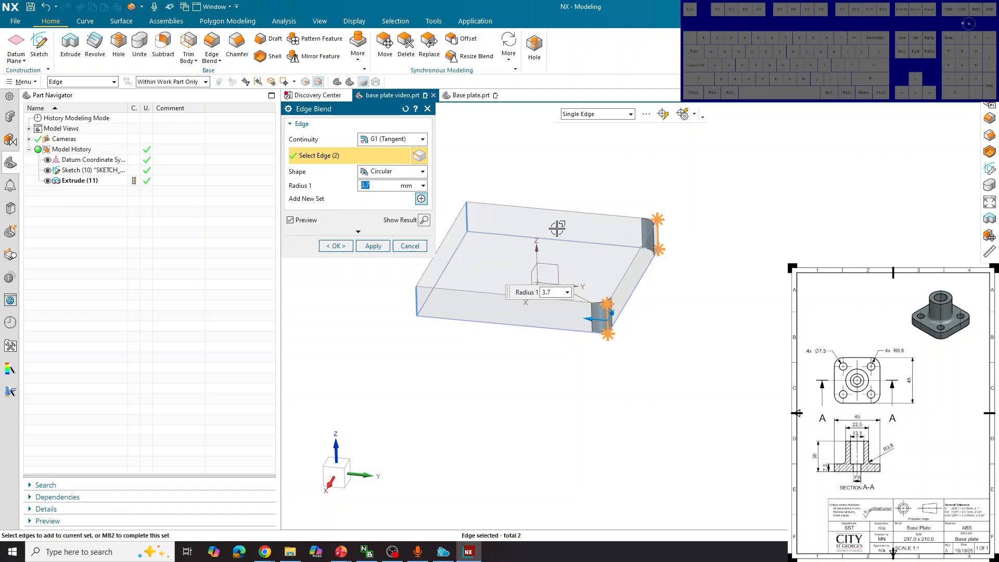
left_click(470, 220)
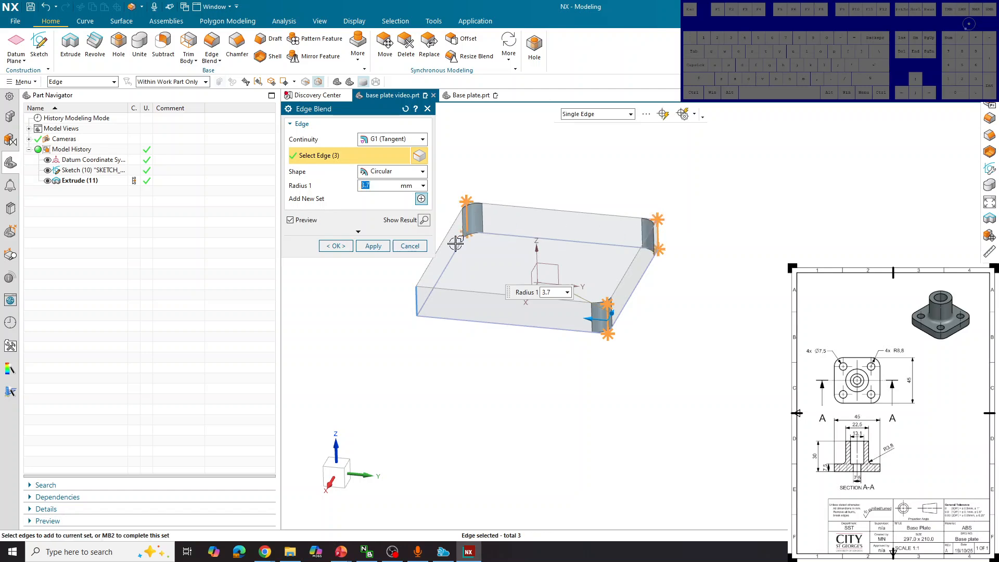
left_click(416, 299)
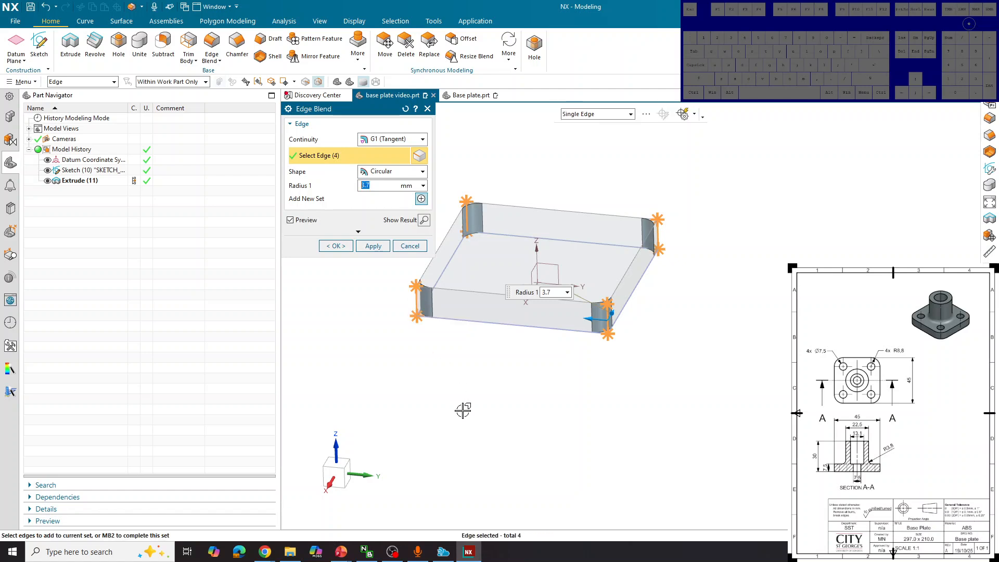
left_click(394, 189)
double_click(389, 187)
type("8.8")
key("Return")
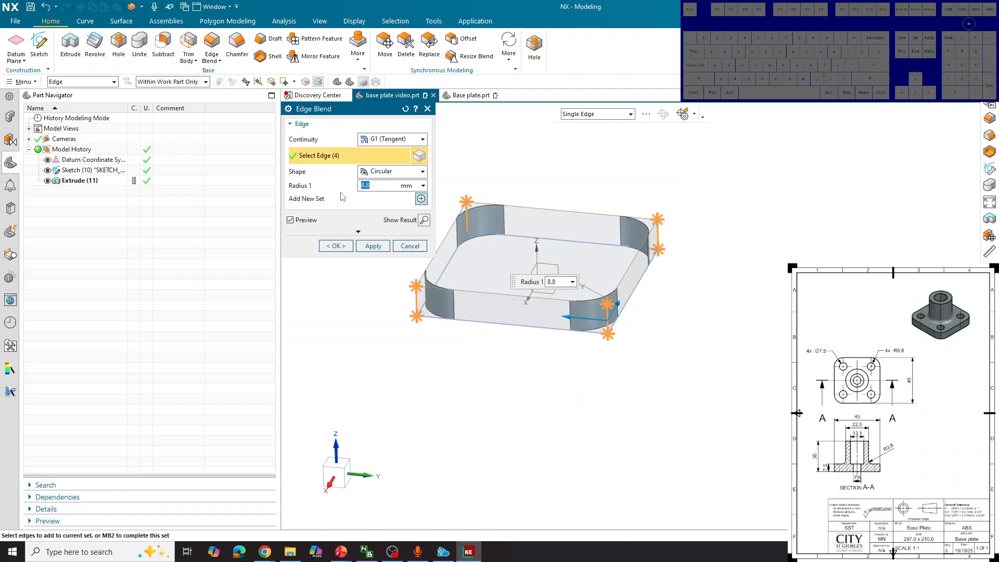
left_click(343, 246)
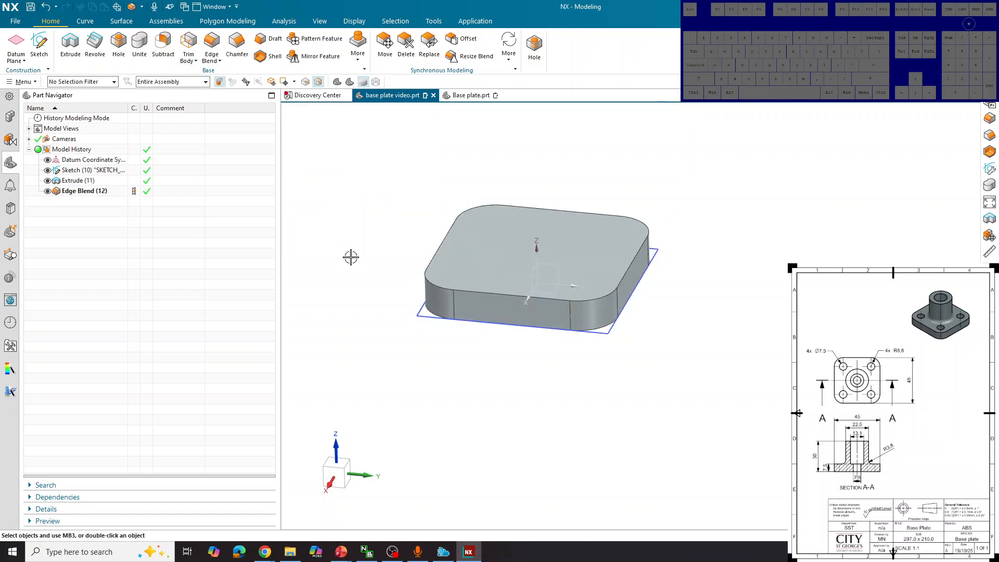
- Set up a Simple hole with a custom diameter of 7.5 mm that subtracts from the plate body
left_click(123, 52)
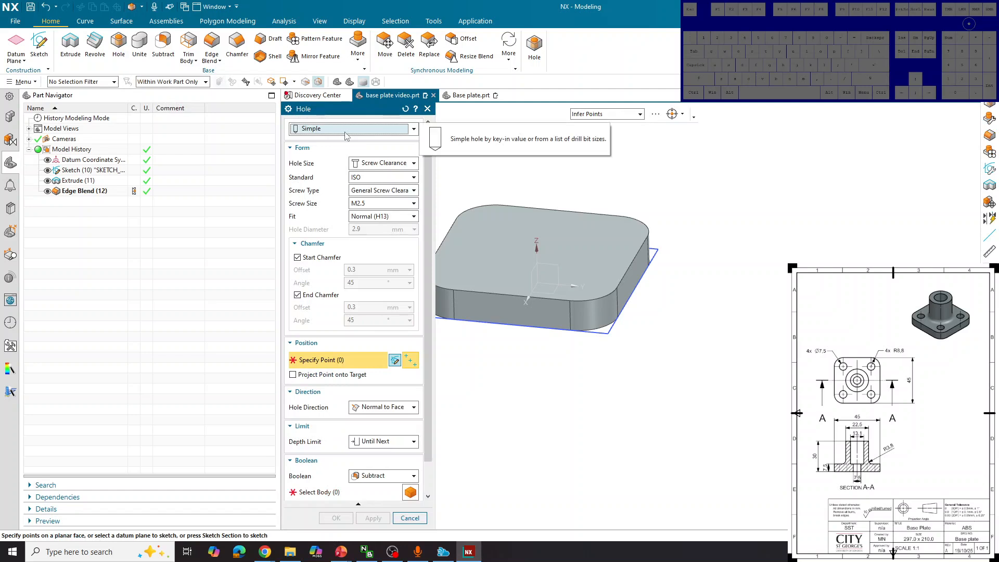
left_click(373, 163)
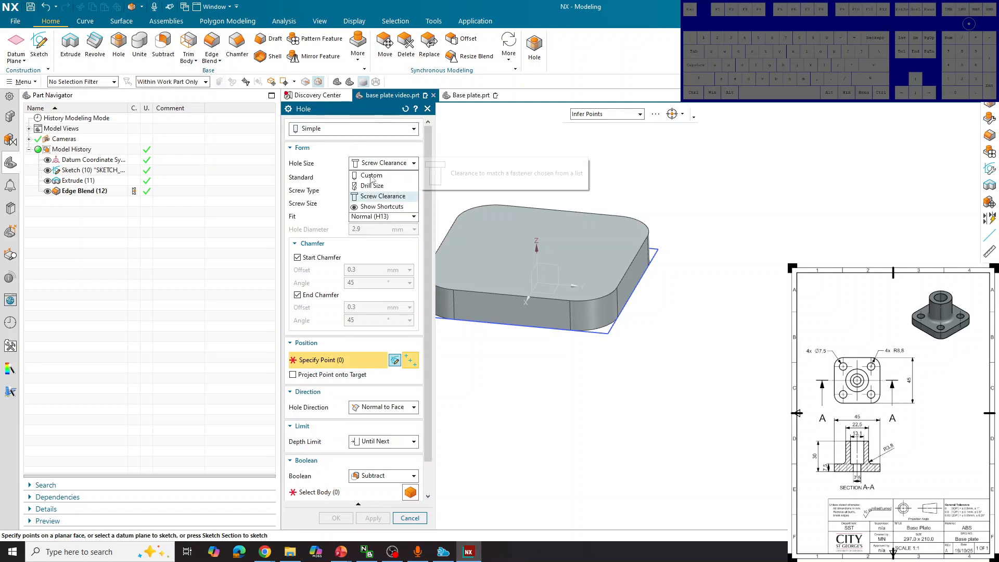
left_click(370, 175)
left_click_drag(375, 177, 339, 179)
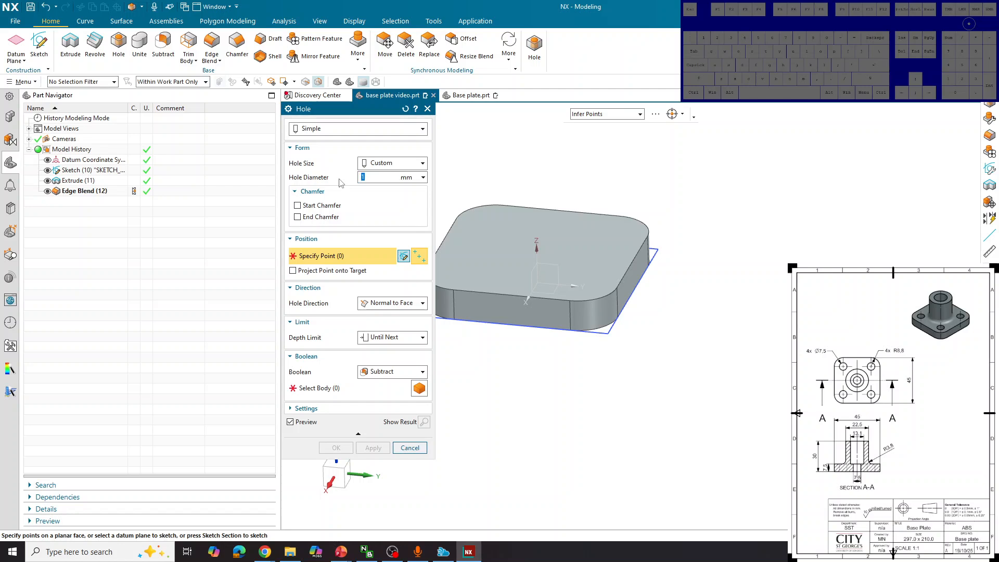
type("7.5")
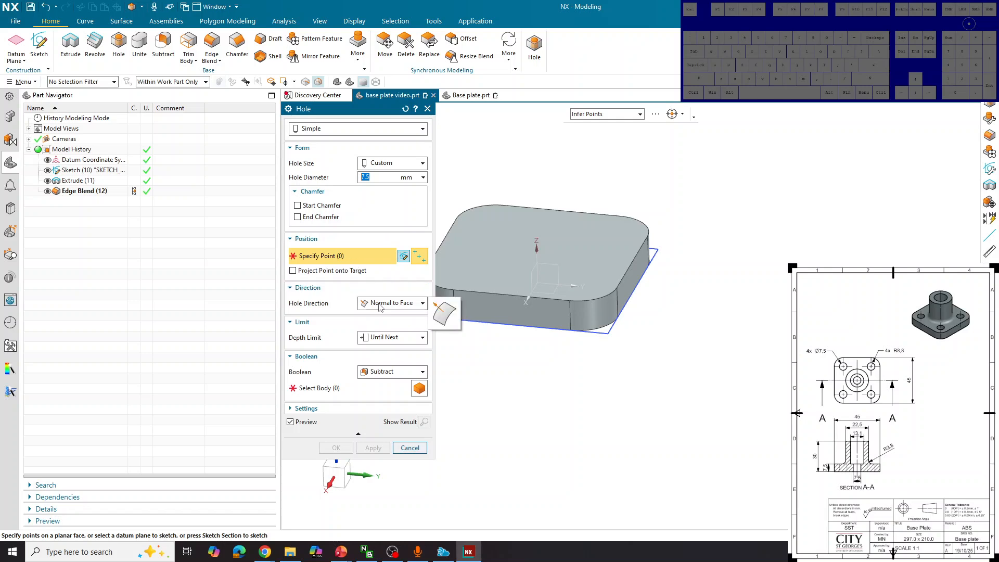
left_click(331, 388)
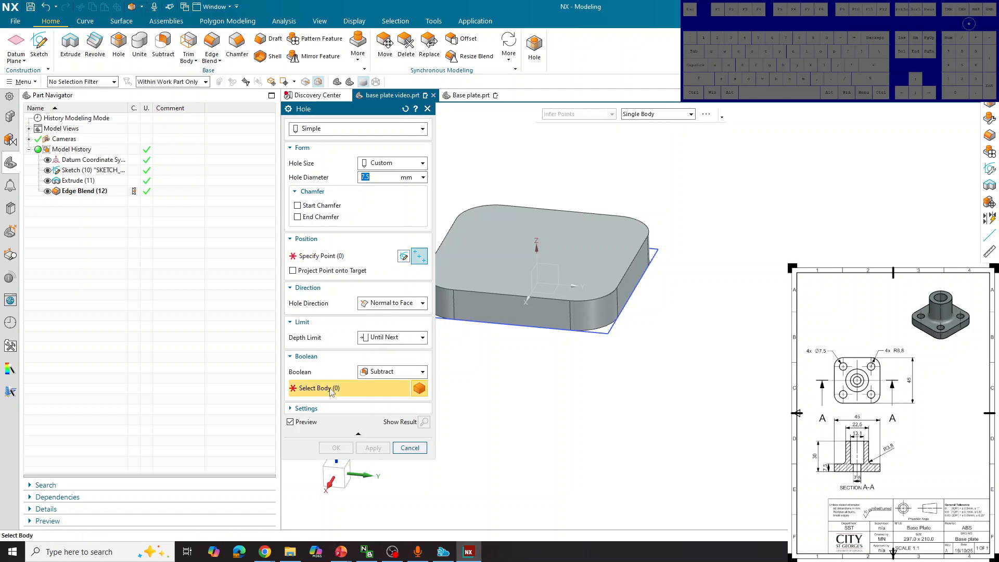
left_click(503, 271)
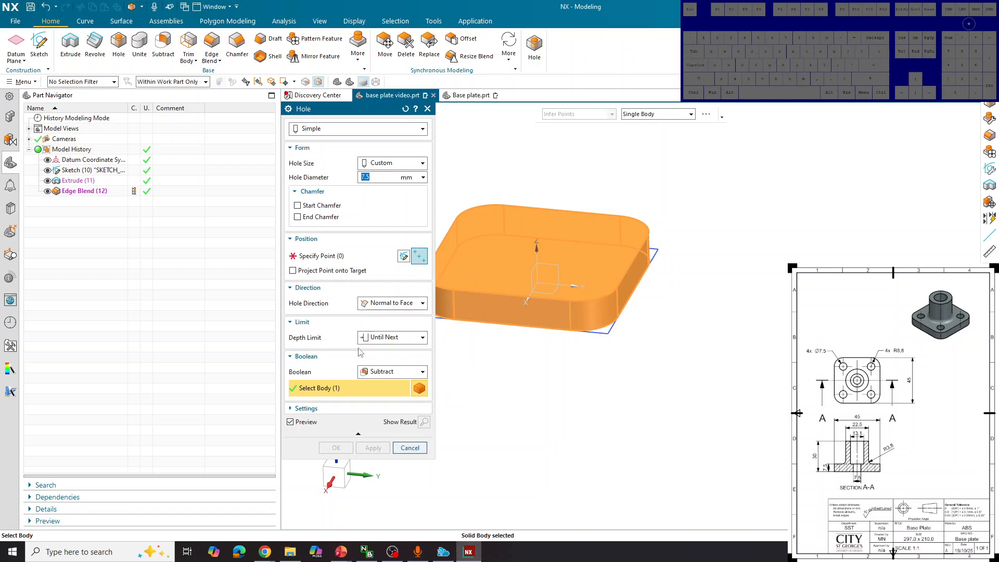
- Position the holes at the arc centres of the four rounded corners on the plate's upper face and apply the Hole feature
left_click(334, 257)
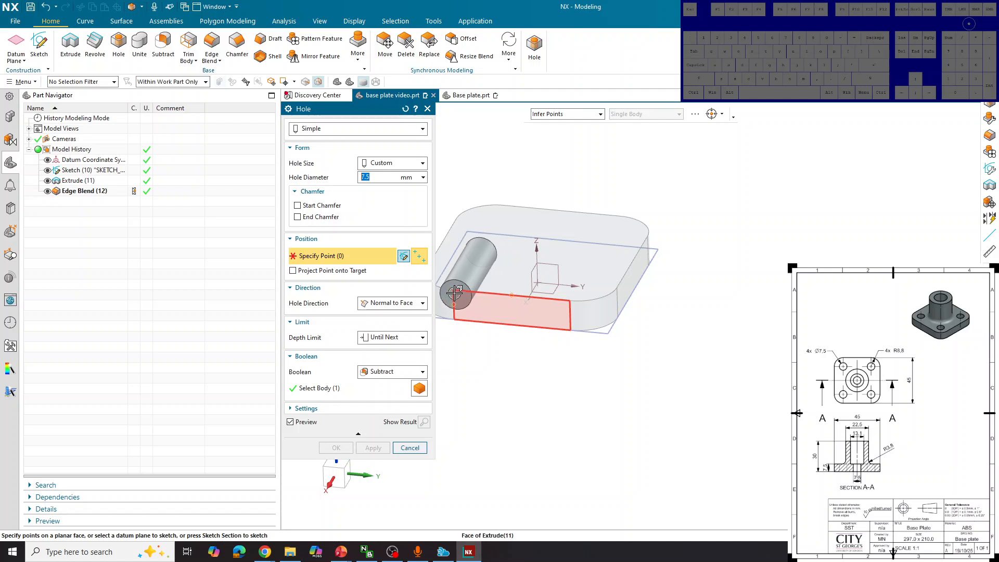
scroll(562, 384, "down", 3)
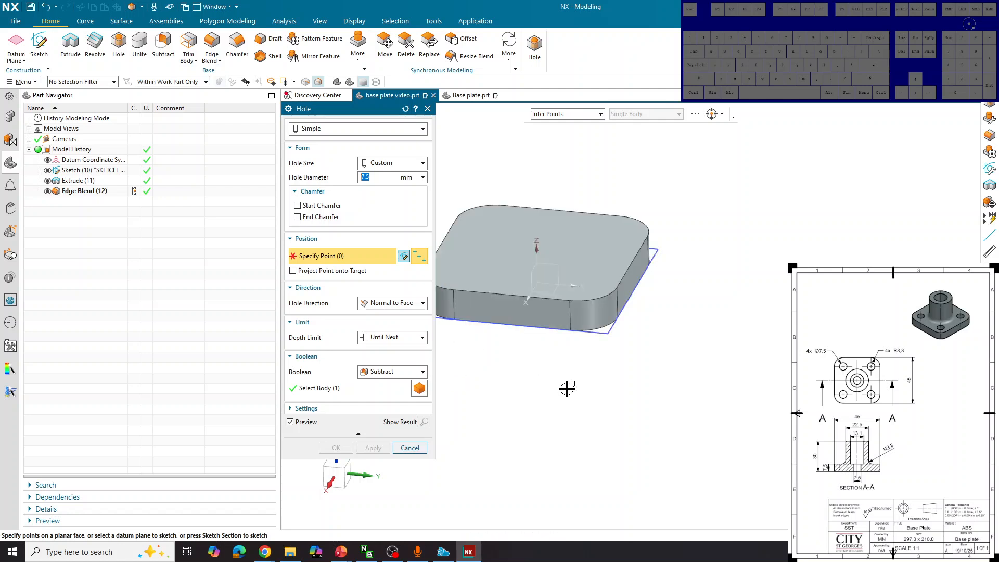
scroll(564, 367, "up", 3)
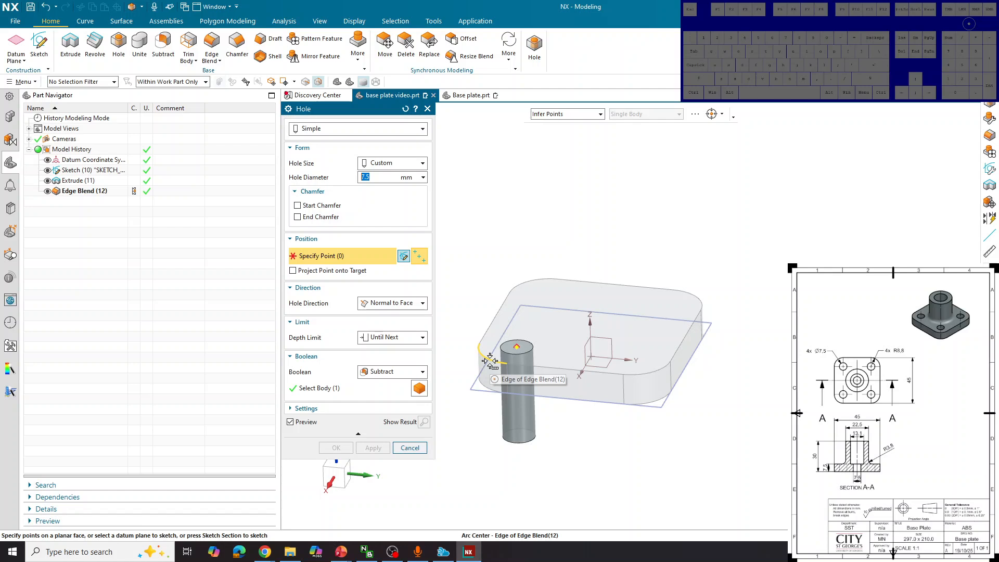
left_click(489, 359)
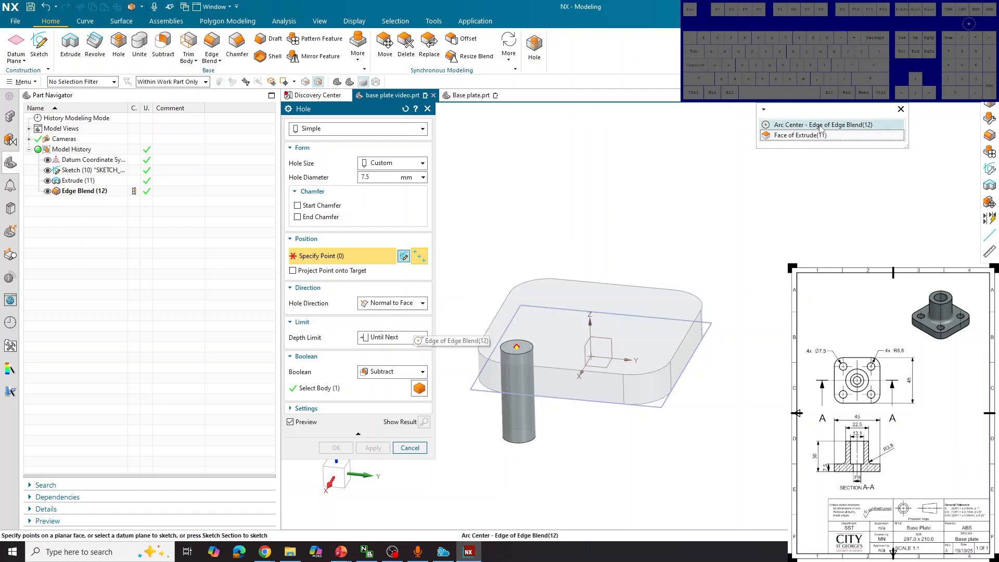
left_click(819, 126)
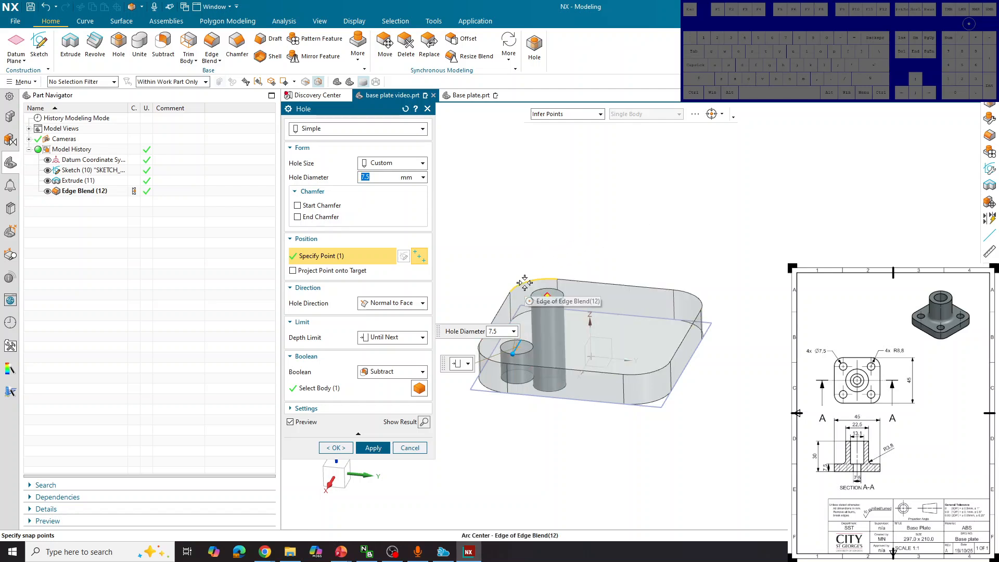
left_click(524, 284)
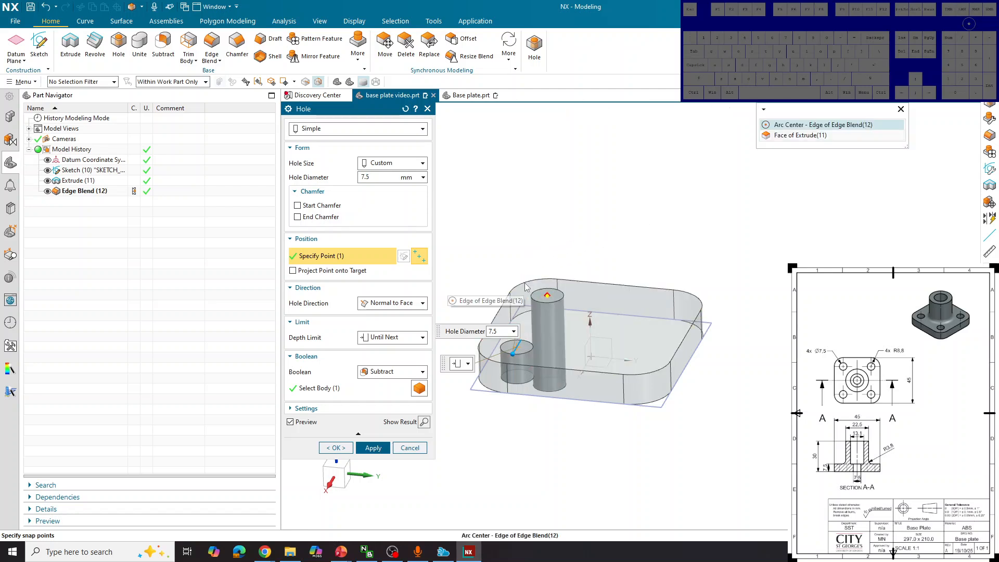
left_click(822, 125)
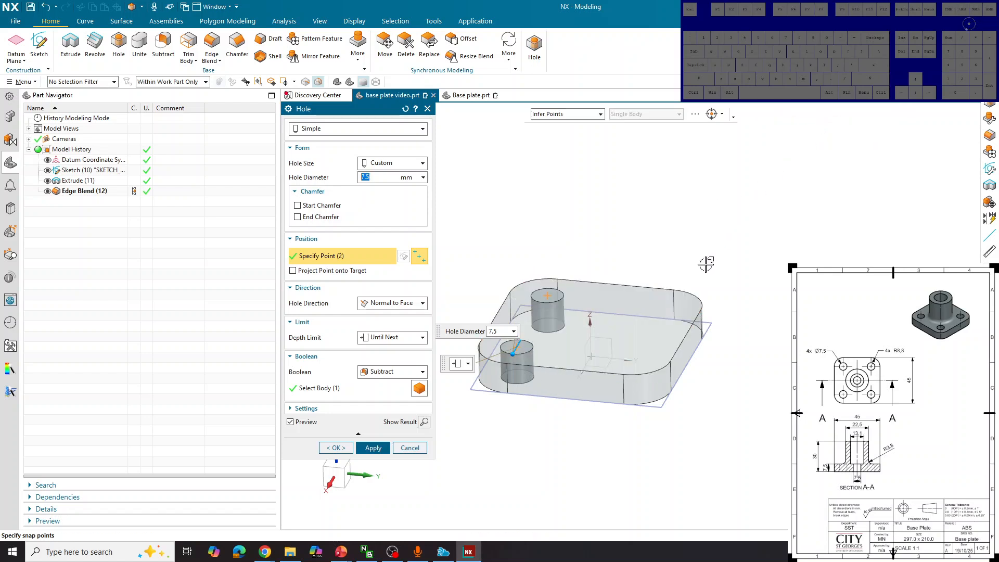
left_click(699, 298)
left_click(822, 124)
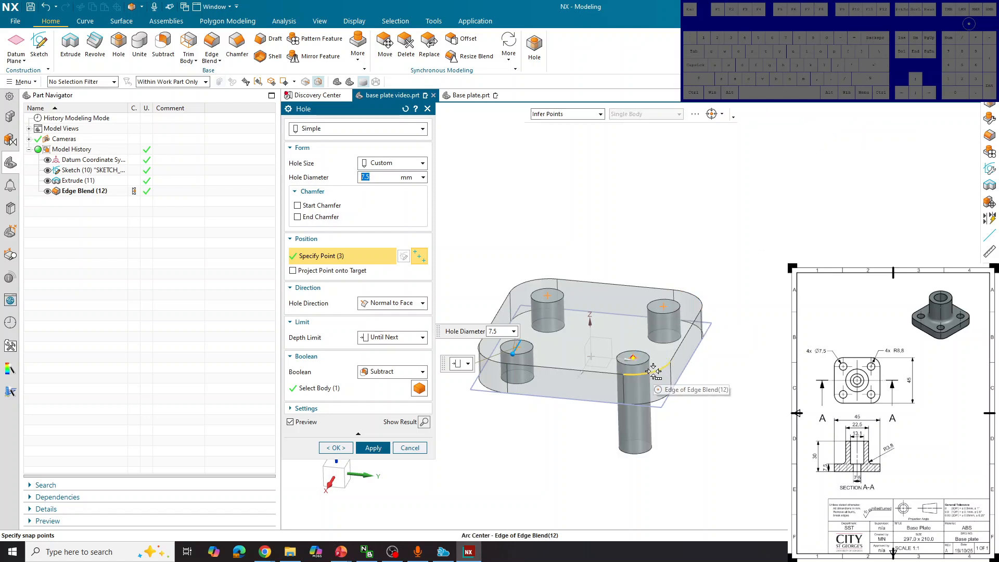
left_click(654, 371)
left_click(822, 125)
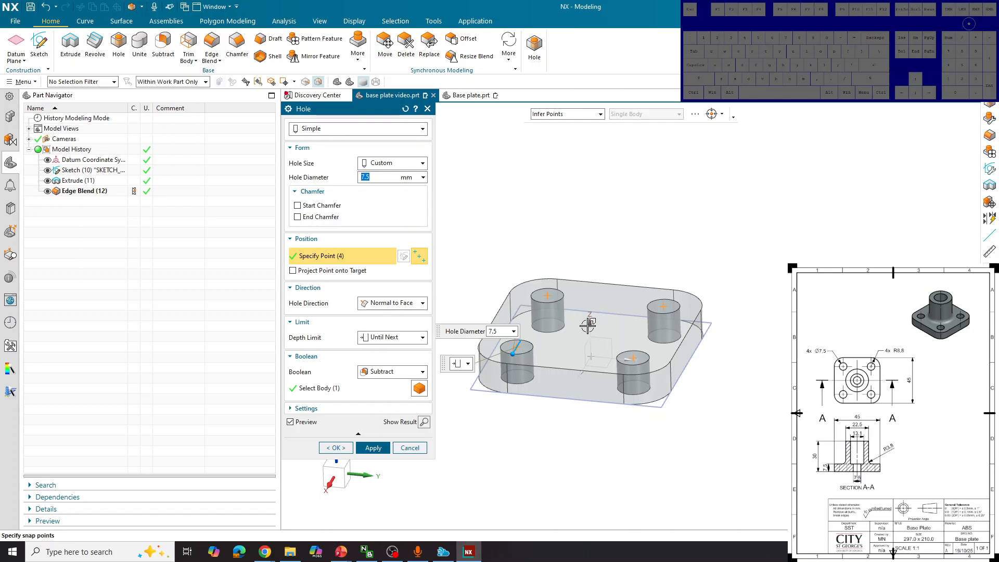
left_click(373, 449)
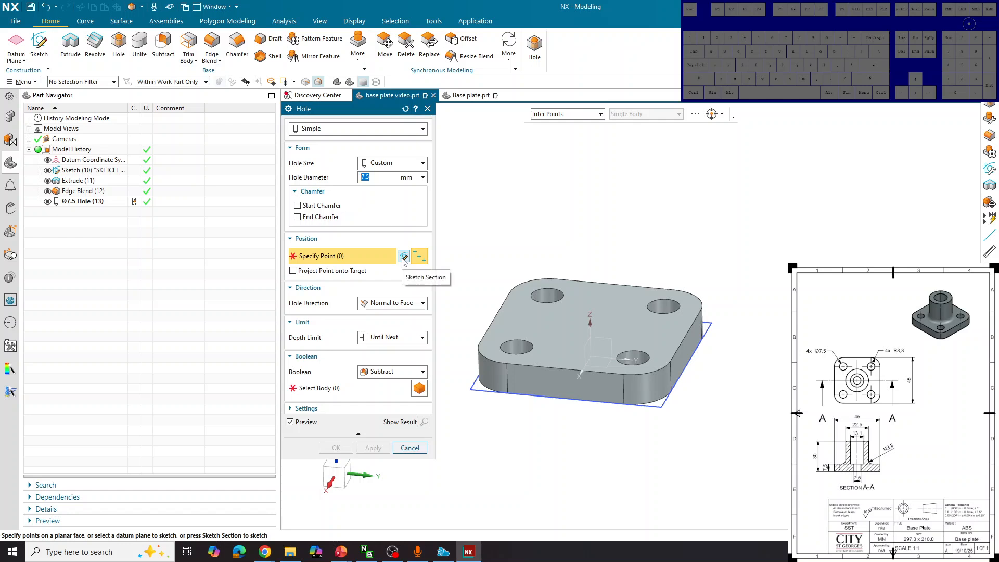
- Start a hole position sketch on the plate's upper face for the next hole
left_click(403, 257)
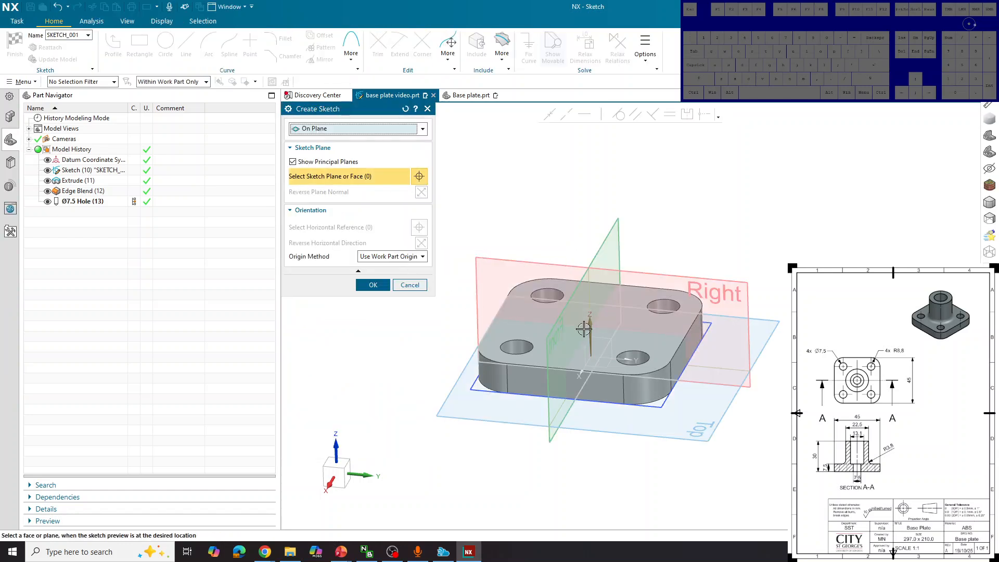
left_click(625, 333)
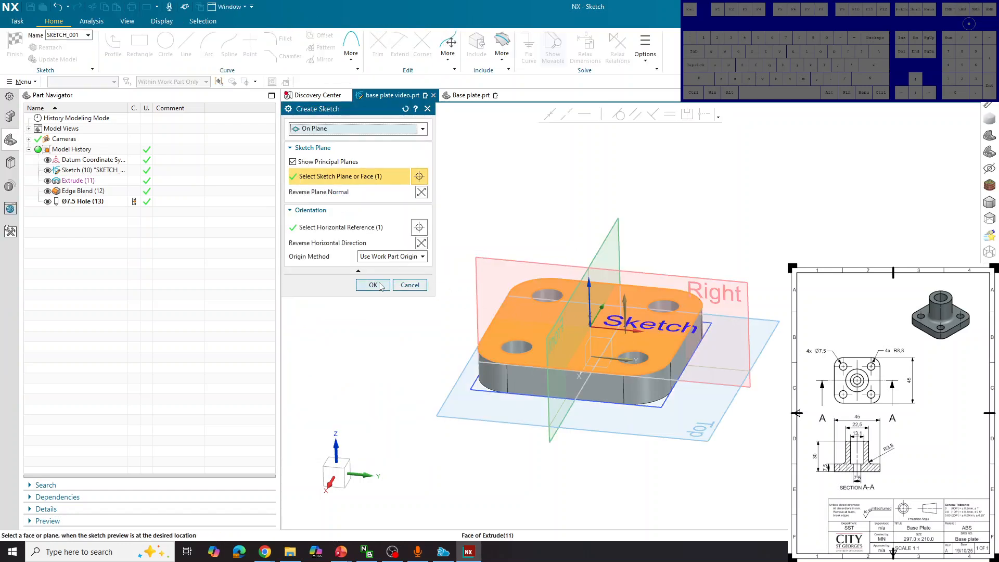
left_click(373, 286)
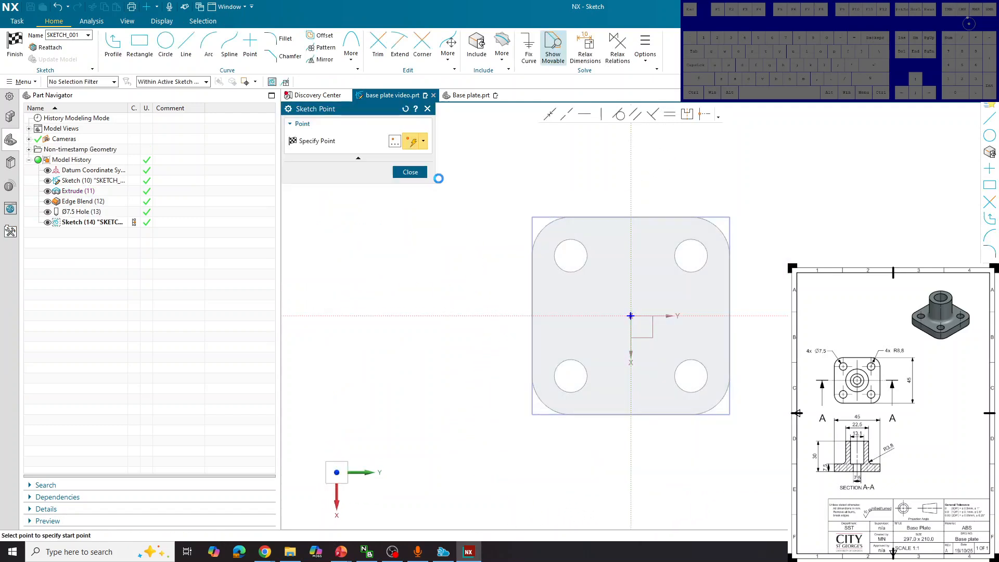
- Draw a circle about 7.9 mm in diameter centred on the sketch origin
left_click(166, 43)
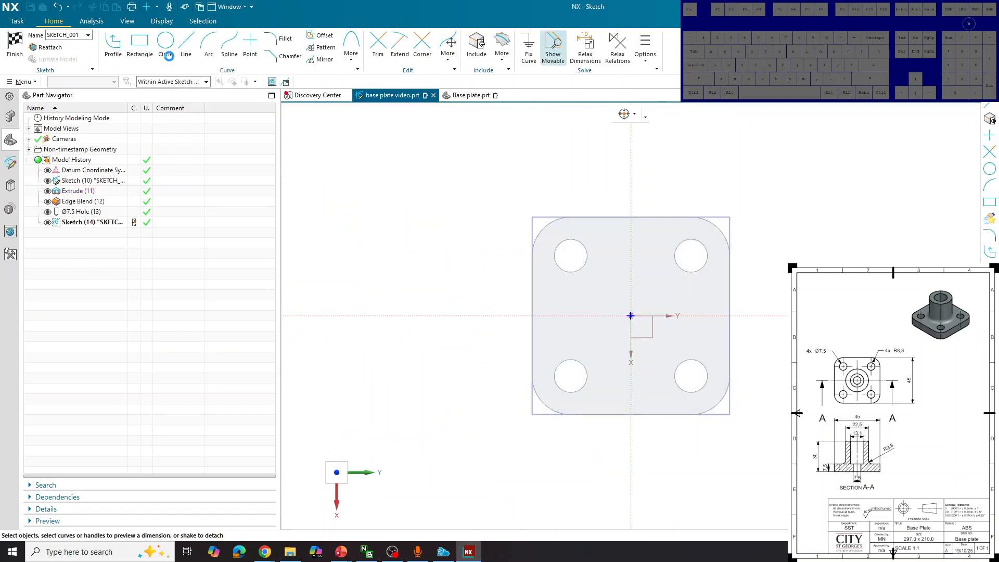
left_click(630, 316)
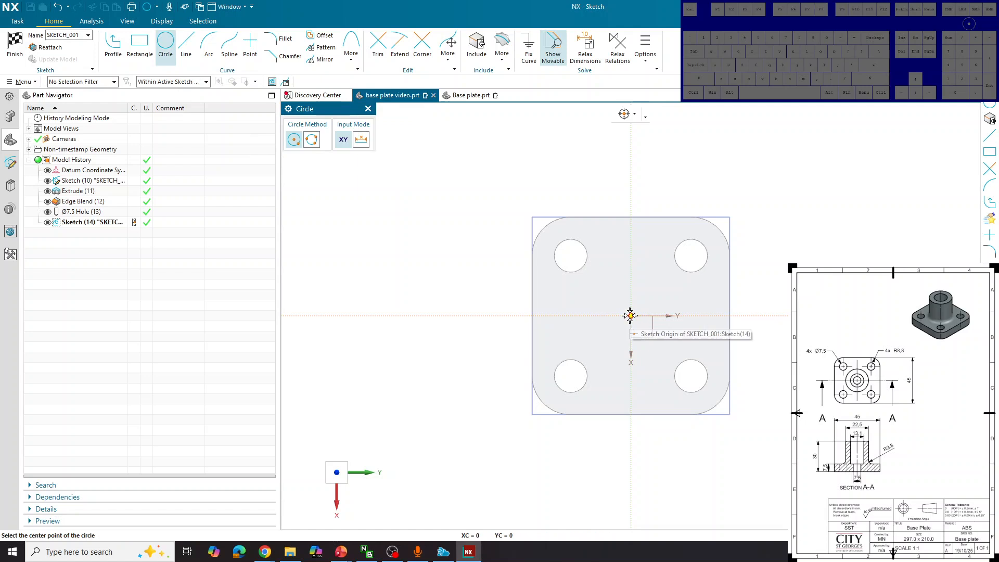
left_click(639, 301)
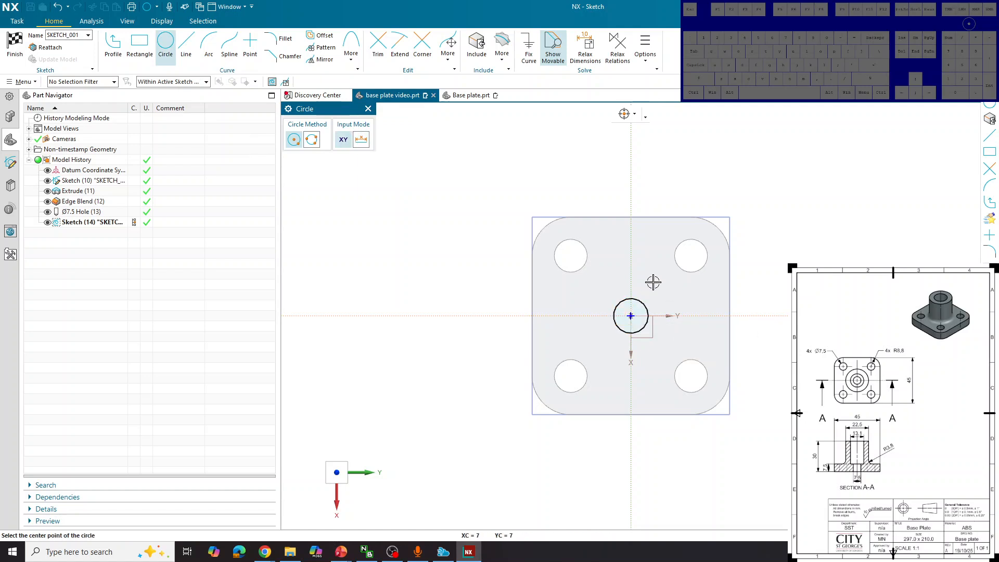
key("Escape")
- Dimension the central circle, set its diameter to 7.5 mm, and accept scaling the entire sketch
left_click(642, 302)
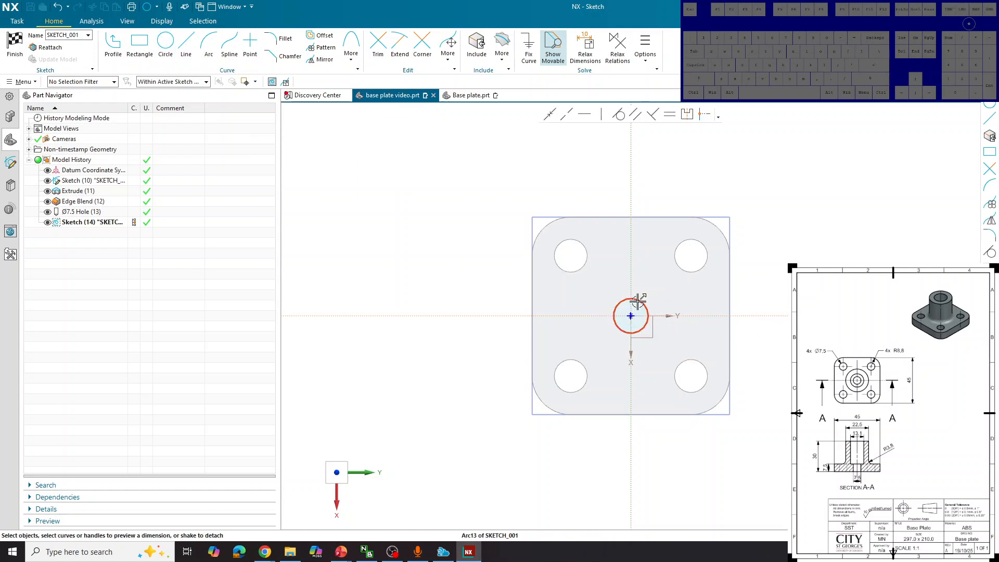
left_click_drag(648, 298, 654, 256)
double_click(655, 258)
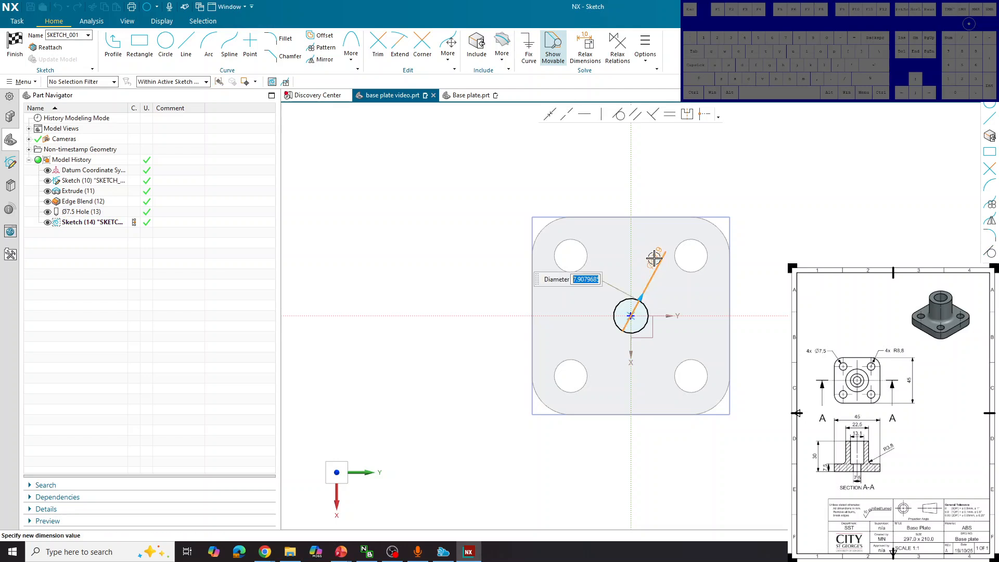
type("7.5")
key("Return")
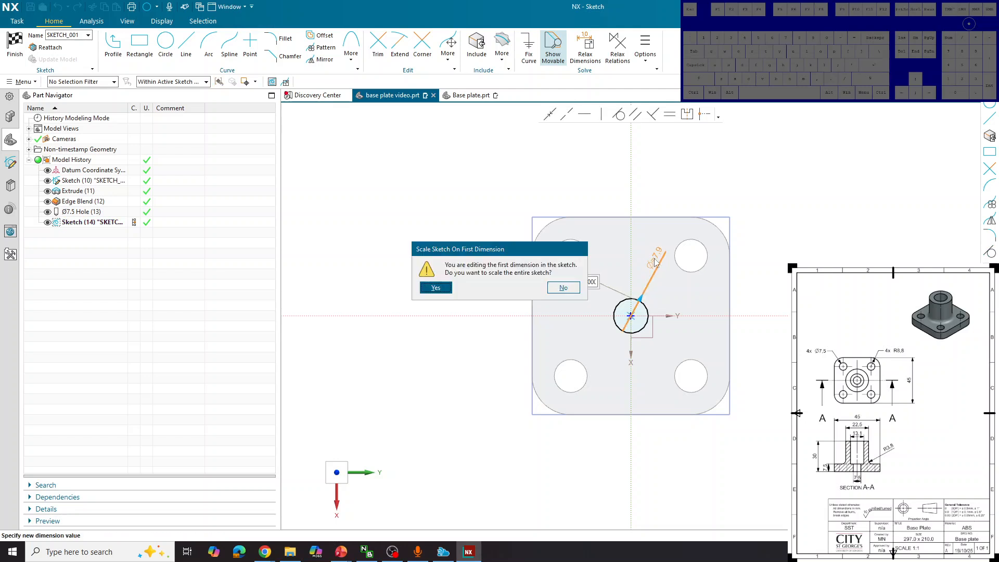
key("Return")
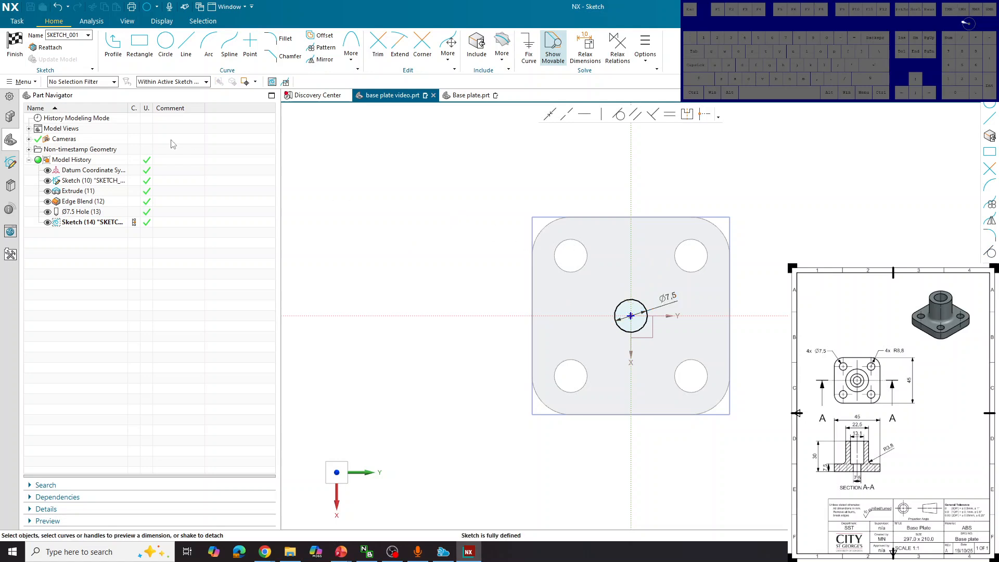
- Check the central circle's diameter dimension and finish the hole position sketch
left_click(21, 56)
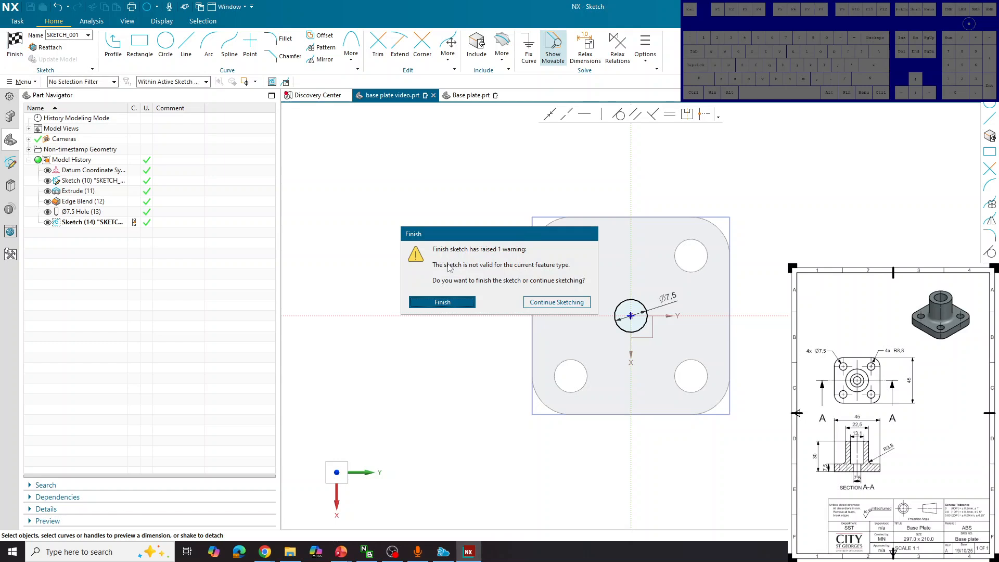
left_click(555, 302)
scroll(653, 323, "down", 2)
scroll(653, 323, "down", 4)
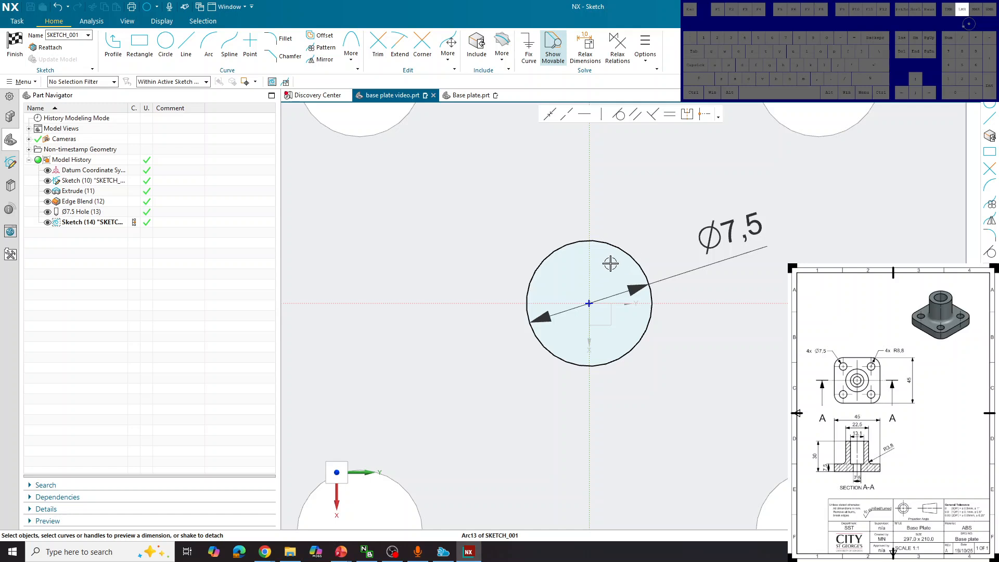
double_click(740, 236)
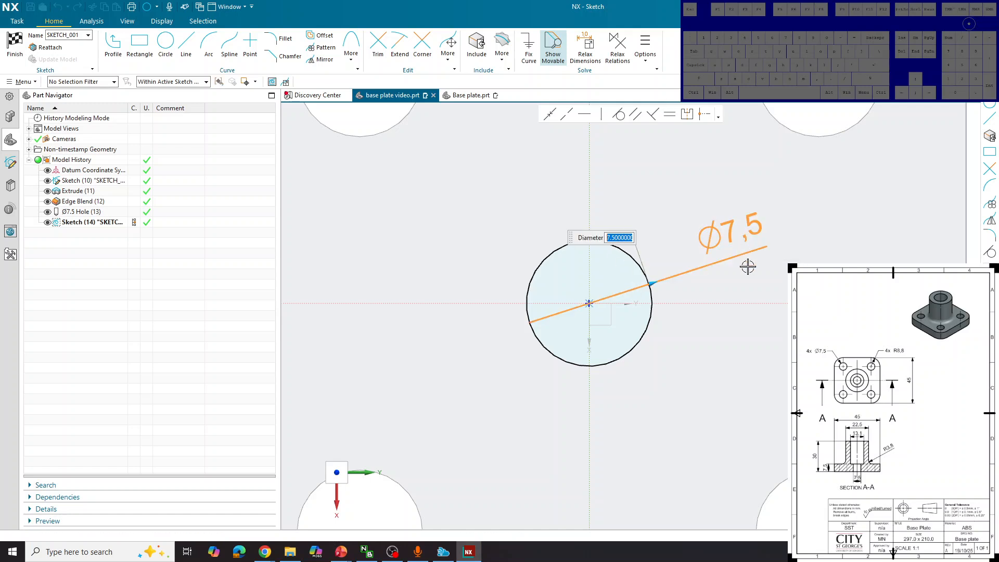
scroll(725, 285, "up", 5)
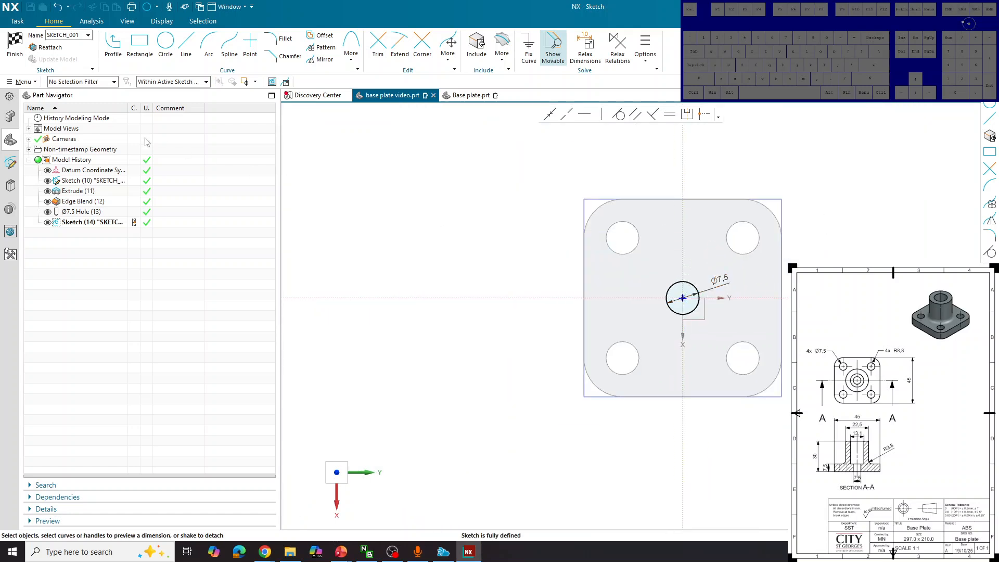
left_click(17, 54)
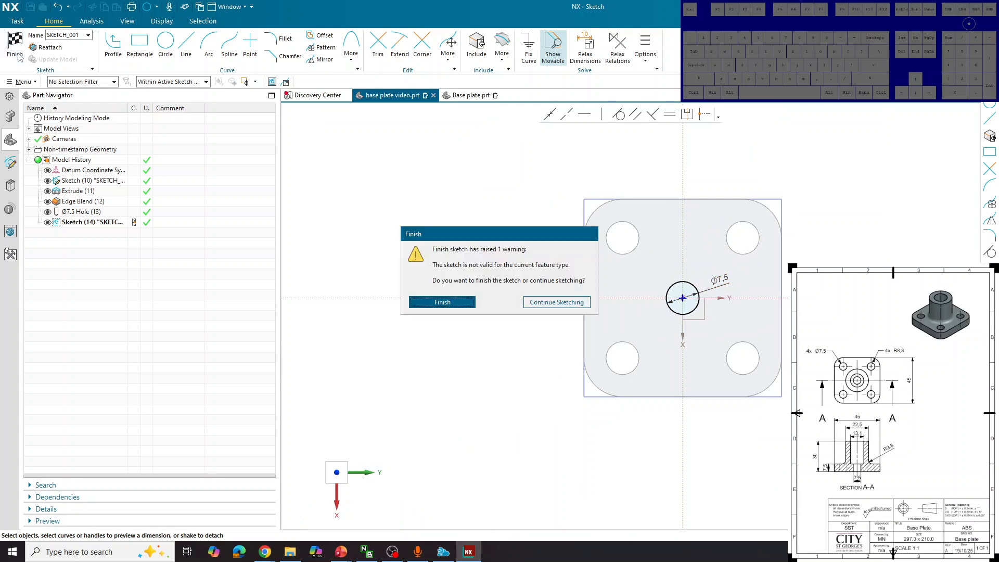
left_click(452, 303)
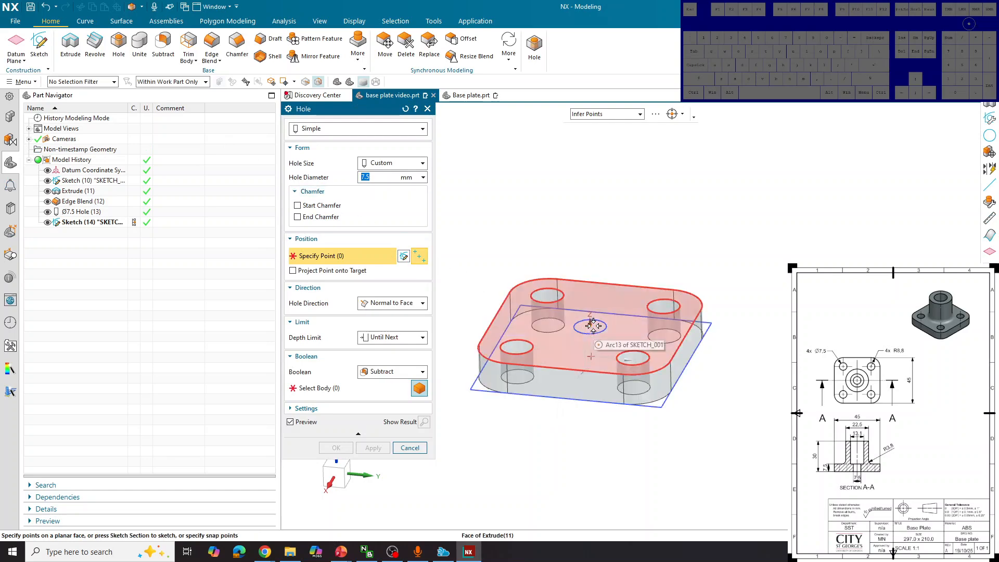
- Reopen the hole position sketch and delete the circle at the origin
left_click(404, 257)
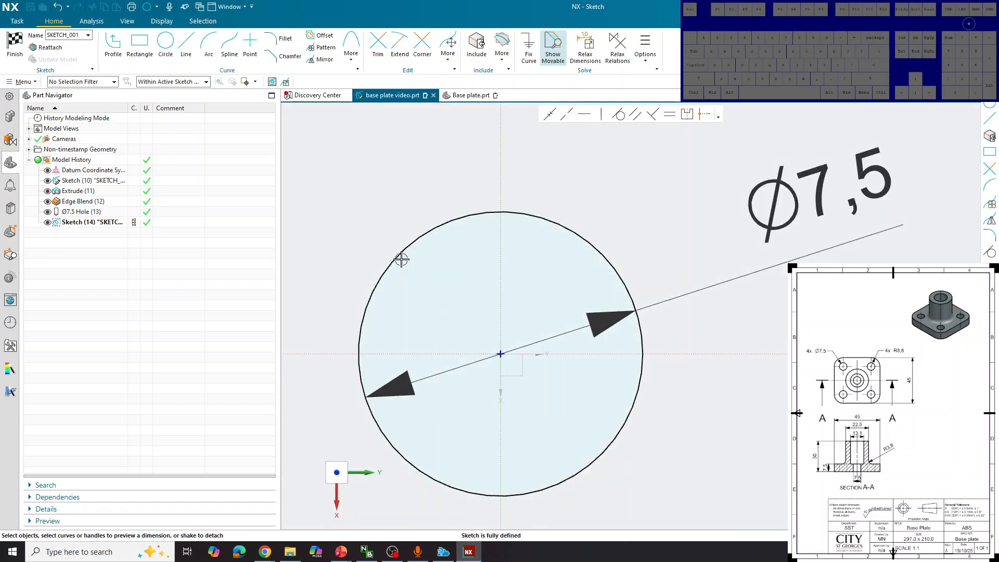
scroll(535, 213, "down", 4)
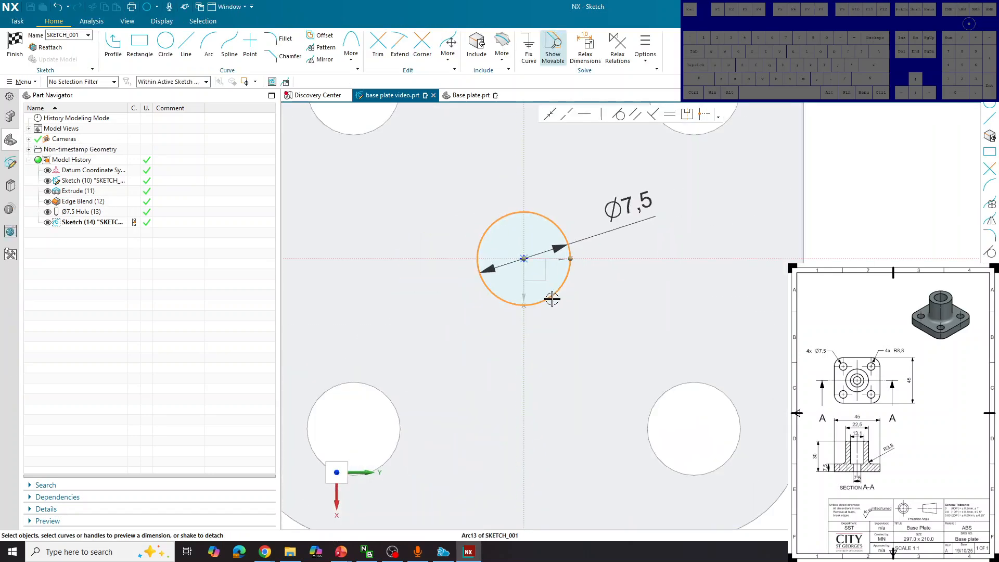
left_click(547, 296)
key("Delete")
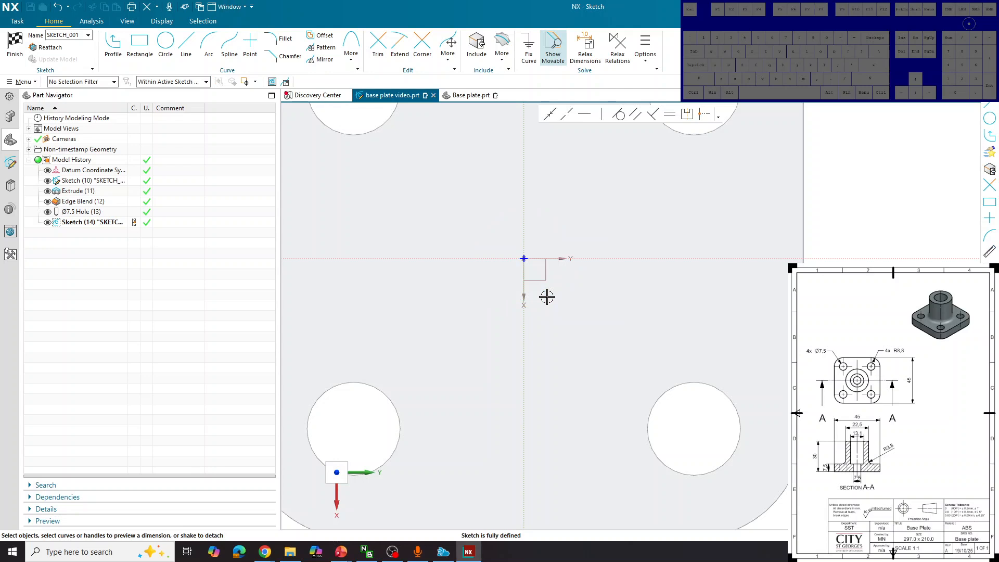
- Place a point at the sketch origin, finish the sketch, and cut a simple 7.5 mm hole there normal to the face
left_click(250, 46)
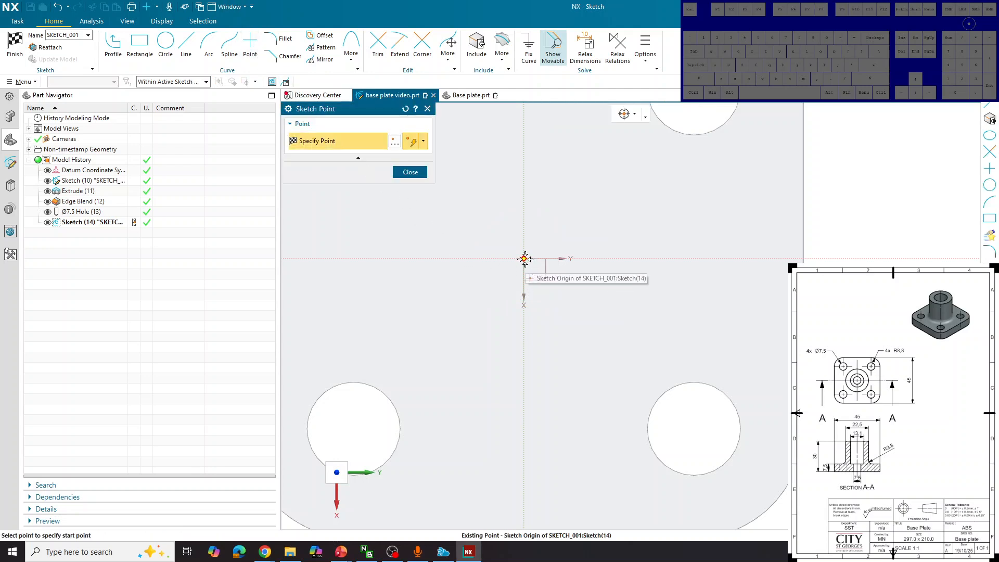
left_click(524, 259)
left_click(795, 124)
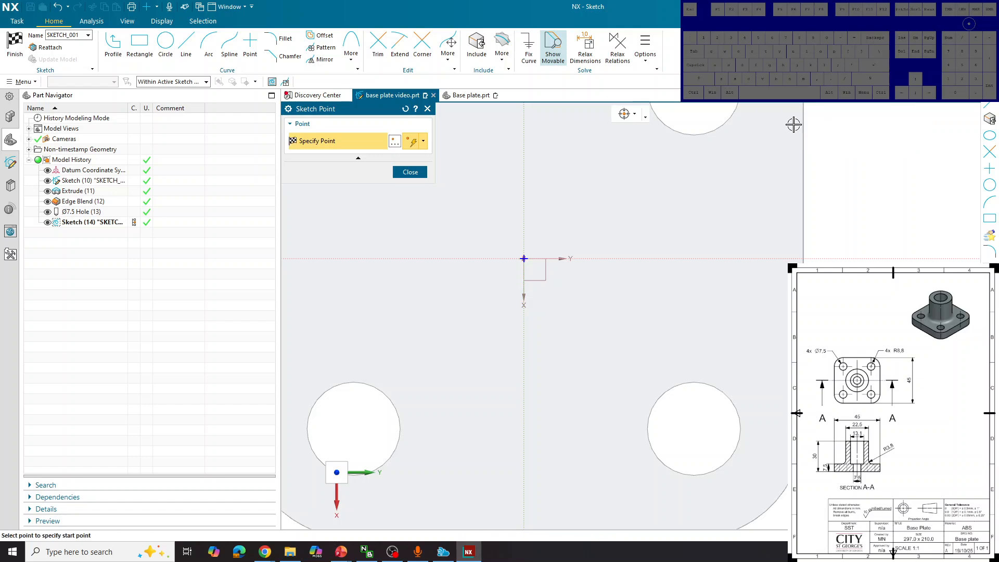
left_click(408, 173)
left_click(15, 44)
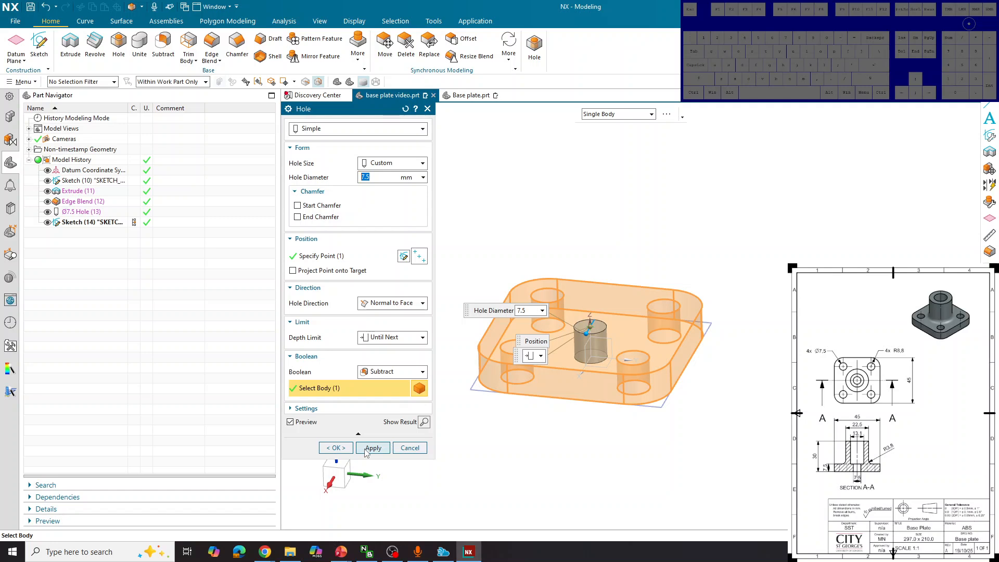
left_click(366, 449)
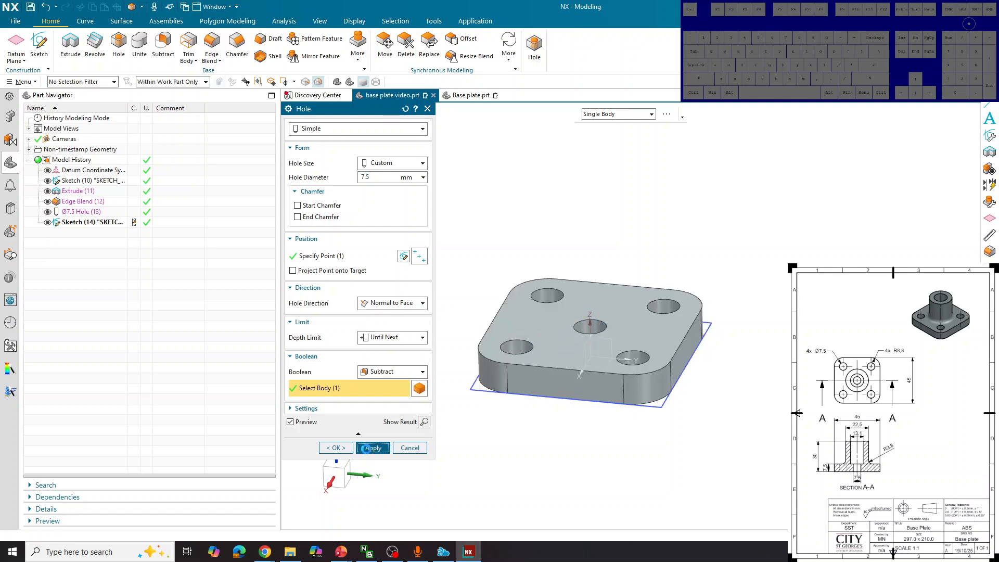
left_click(409, 448)
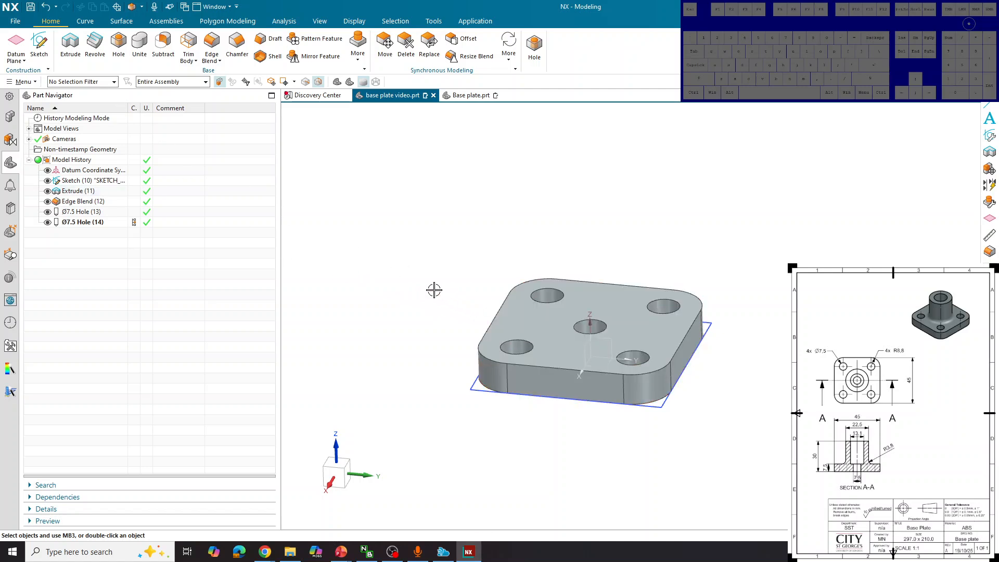
- On the plate's upper face, sketch two concentric circles centred on the origin, the outer one about 24.3 mm in diameter
left_click(46, 46)
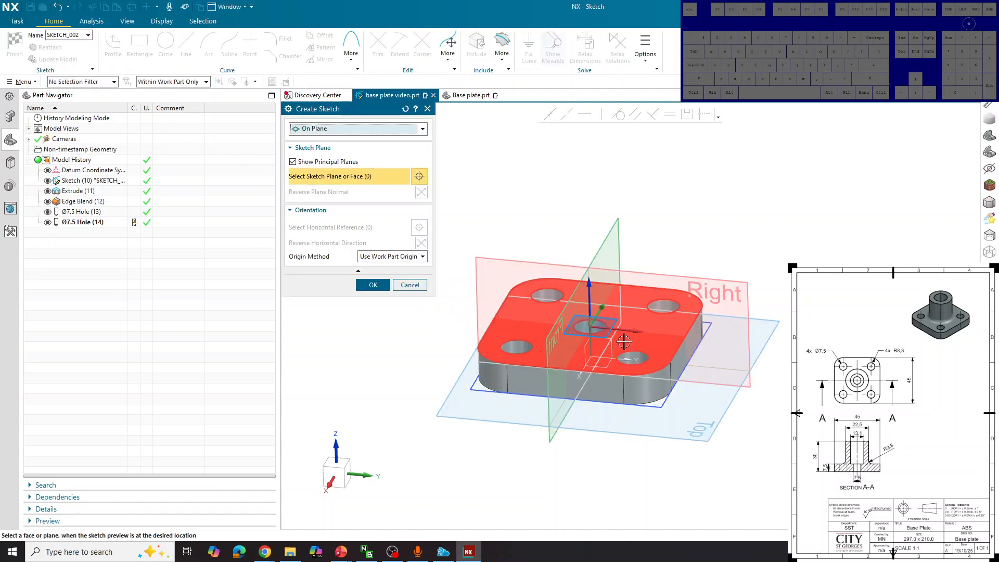
left_click(624, 341)
left_click(367, 284)
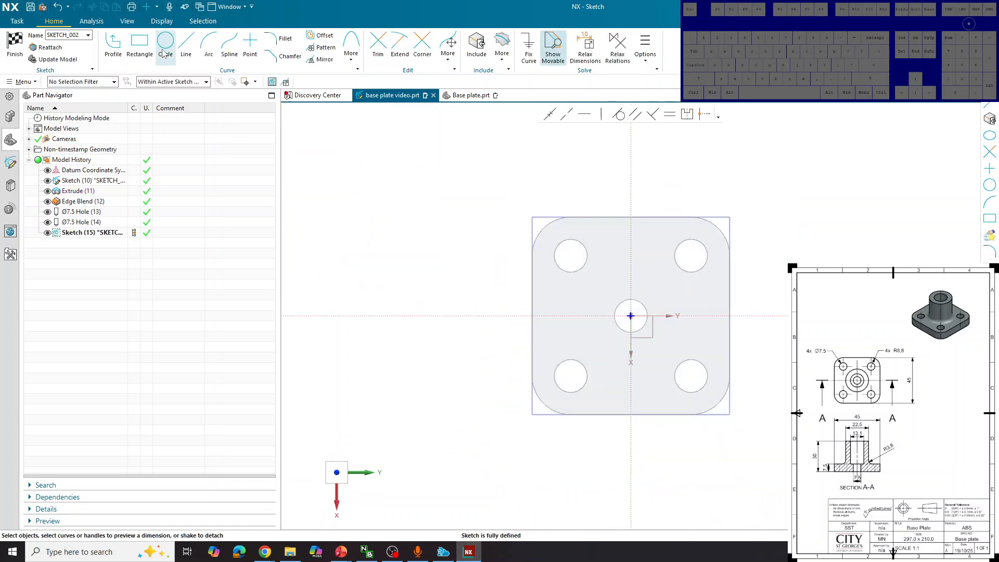
left_click(164, 47)
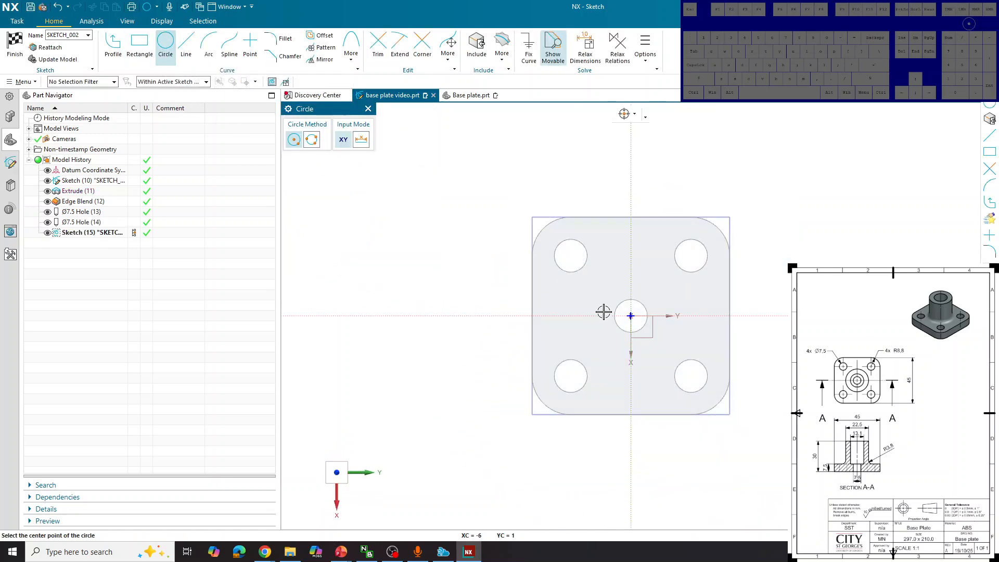
left_click(631, 316)
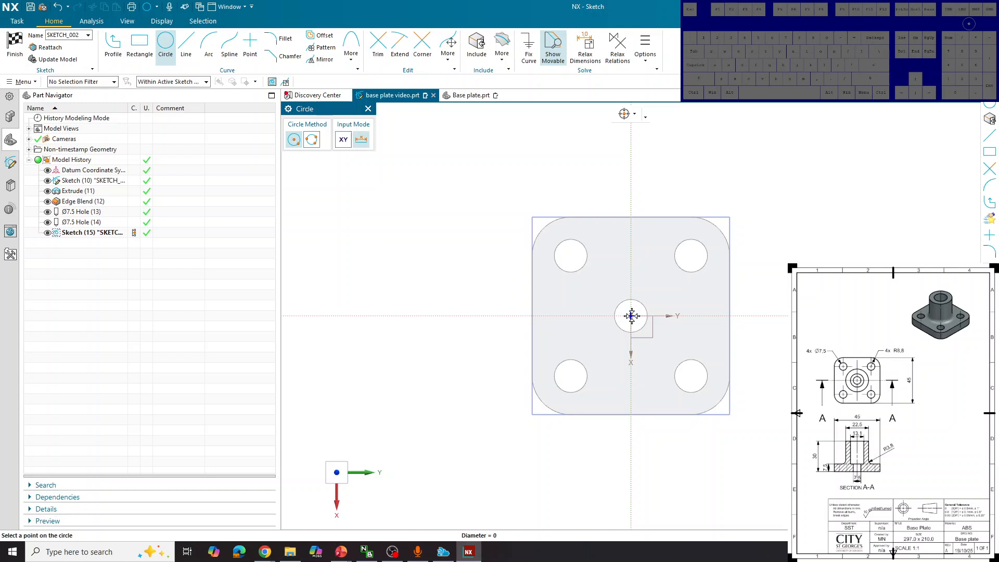
left_click(675, 290)
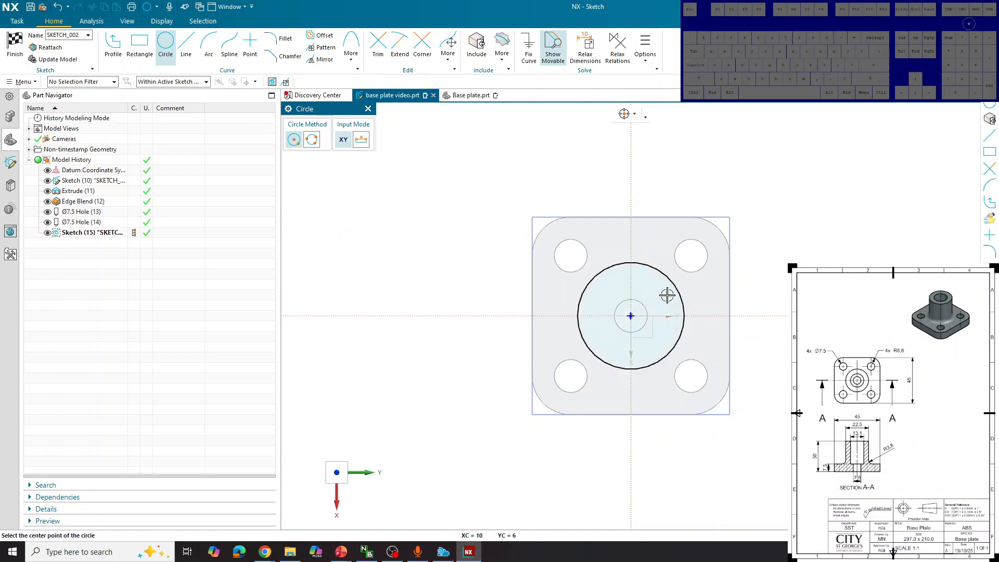
left_click(631, 316)
left_click(663, 307)
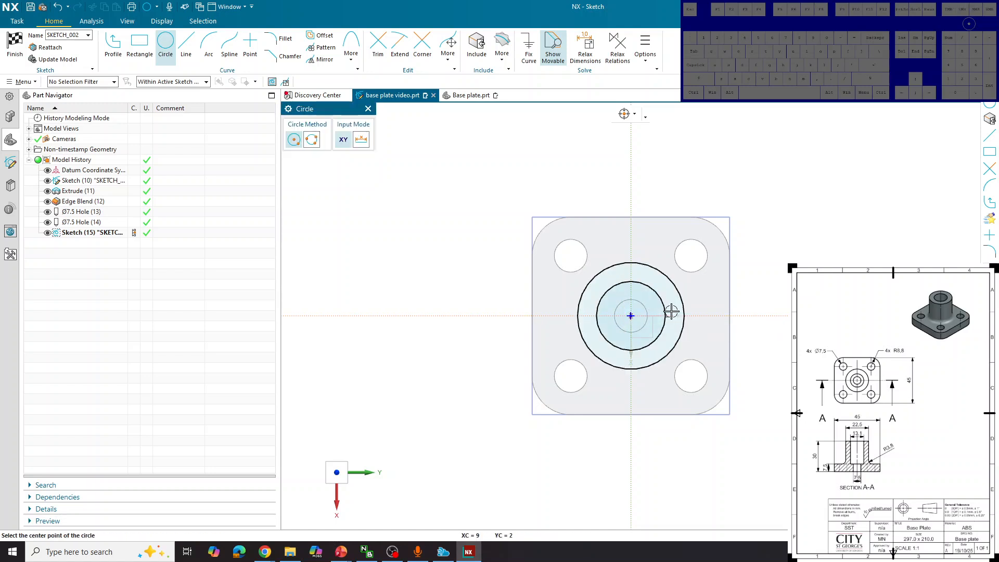
left_click(166, 56)
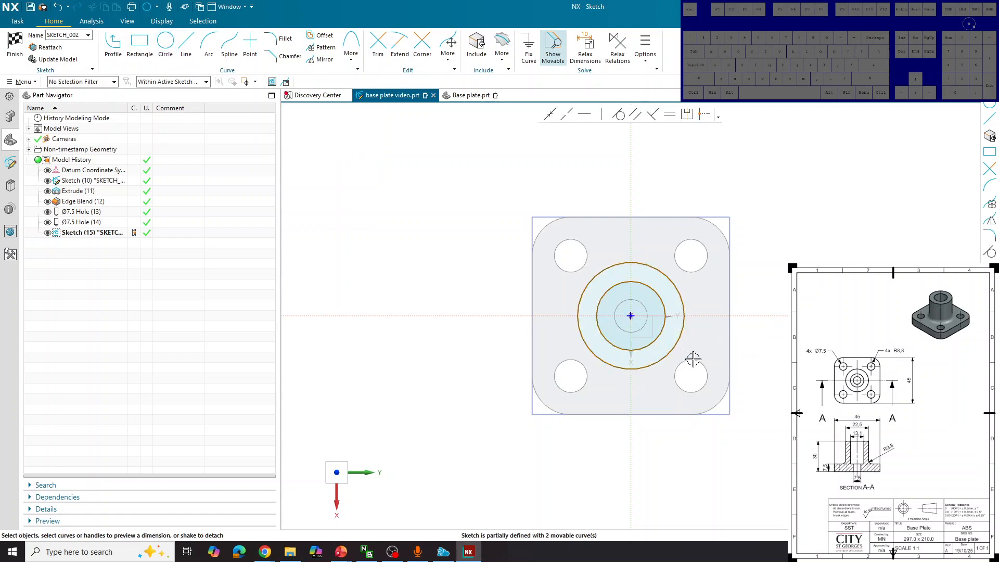
- Dimension the outer circle, set its diameter to 22.5 mm, and accept scaling the entire sketch
left_click(682, 339)
left_click(705, 292)
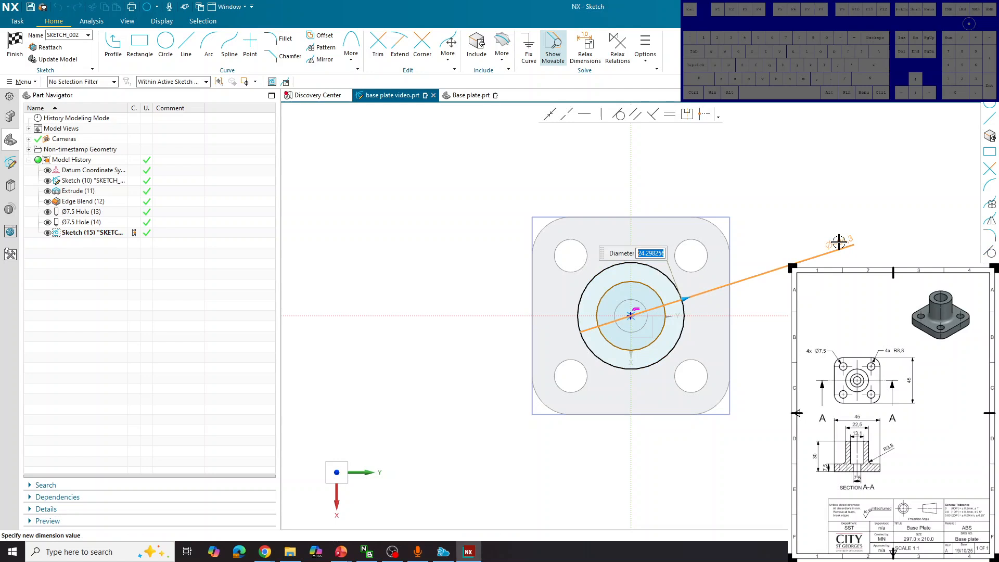
type("22.5")
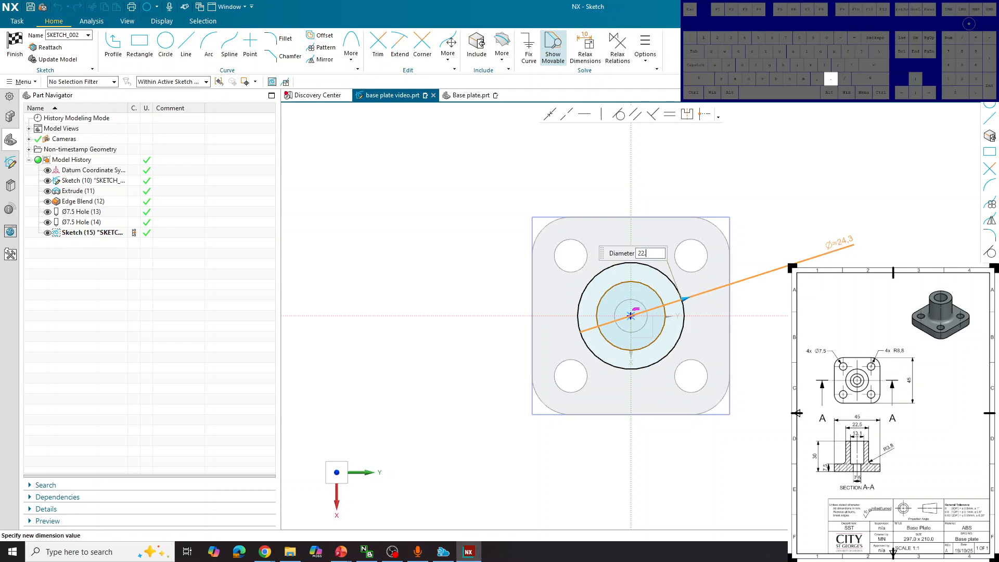
key("Return")
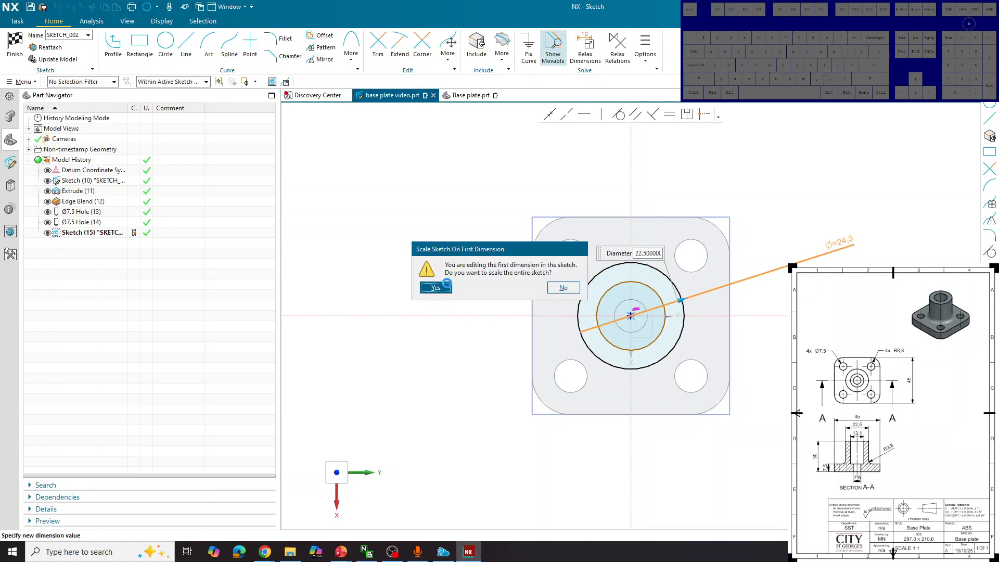
left_click(436, 287)
- Dimension the inner circle with a diameter of 13.1 mm and finish the sketch
left_click(639, 284)
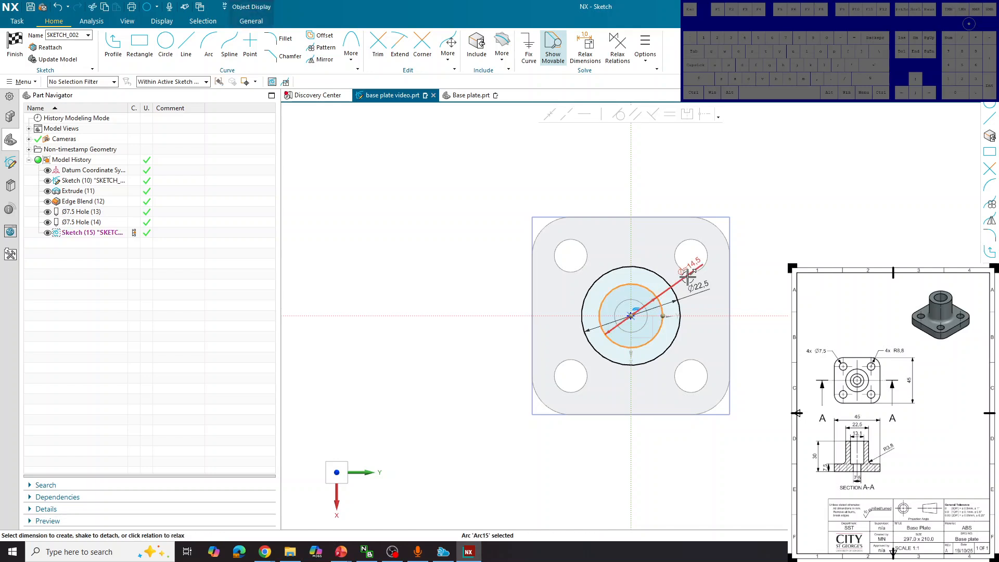
left_click(486, 280)
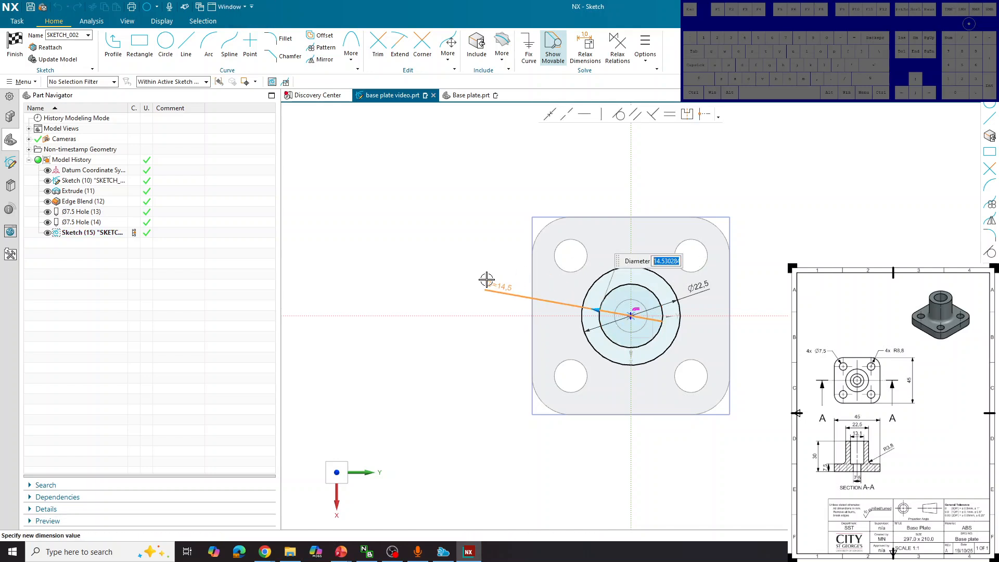
type("13.1")
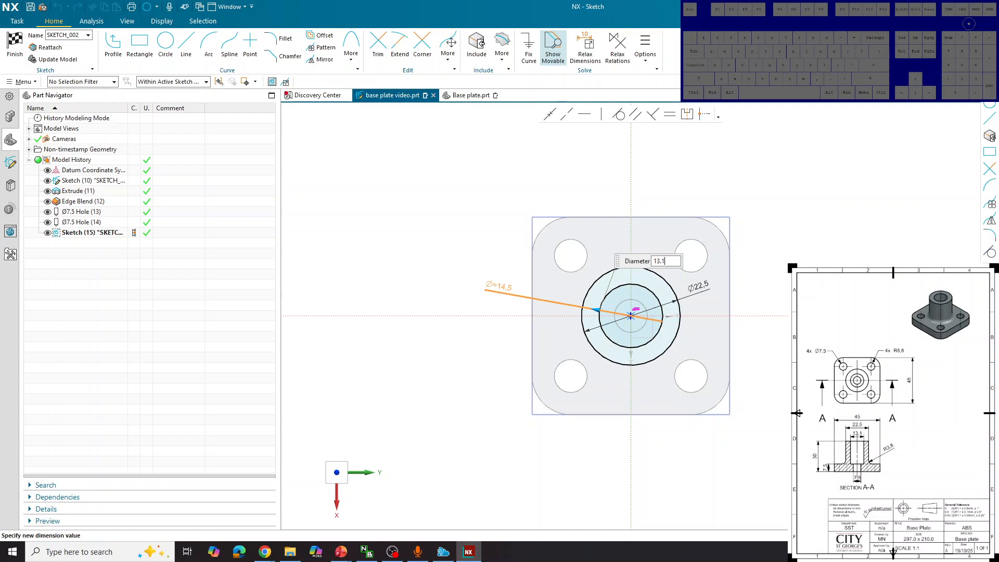
key("Return")
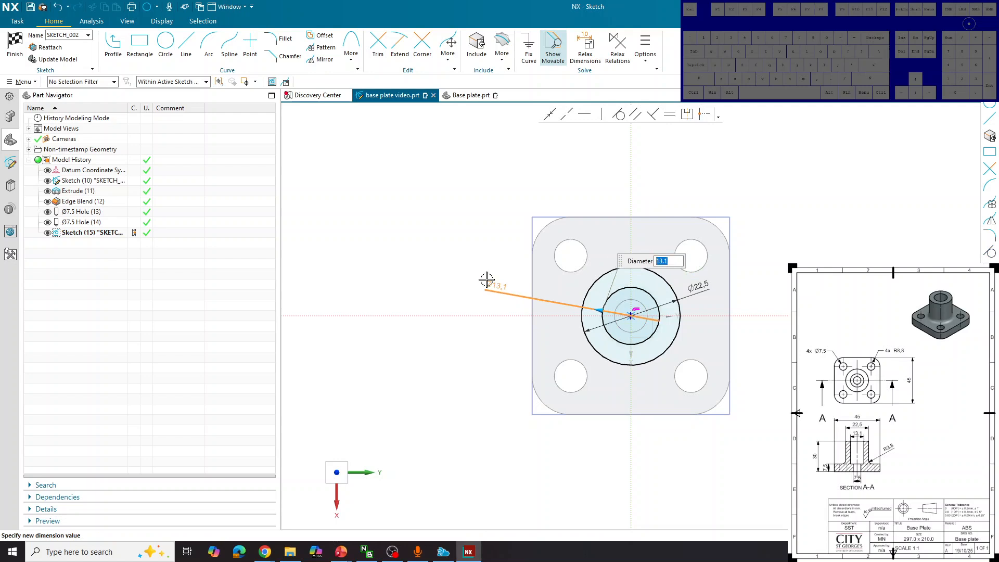
middle_click(451, 236)
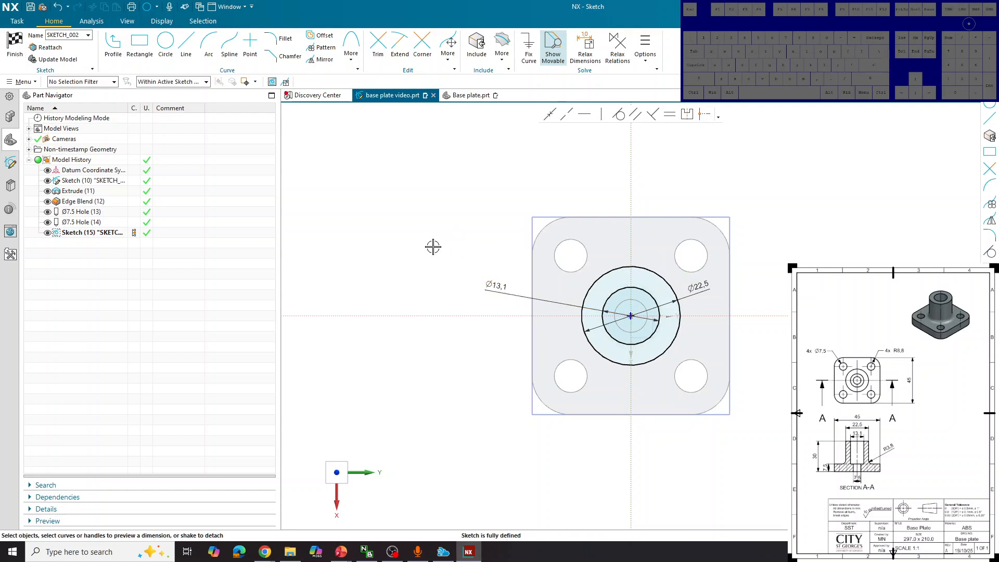
left_click(19, 48)
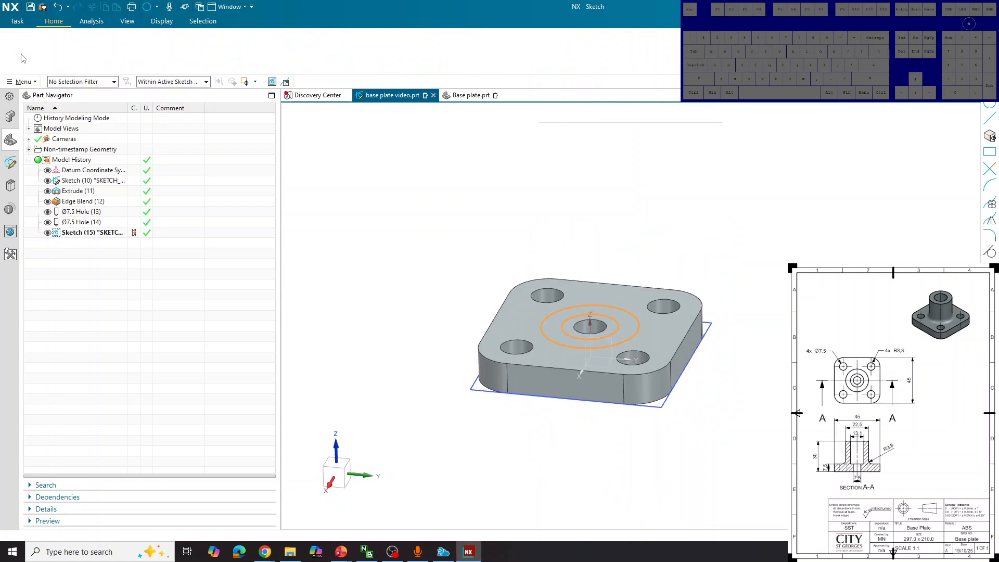
- Start extruding the ring between the two circles upward from the plate, with an end distance of 30-7.5 mm
left_click(71, 46)
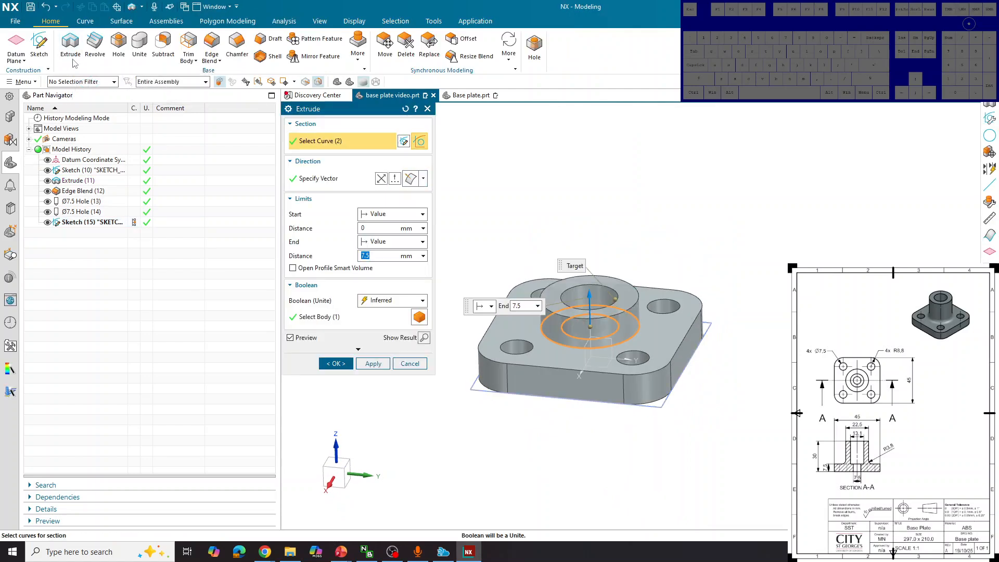
left_click_drag(386, 255, 331, 255)
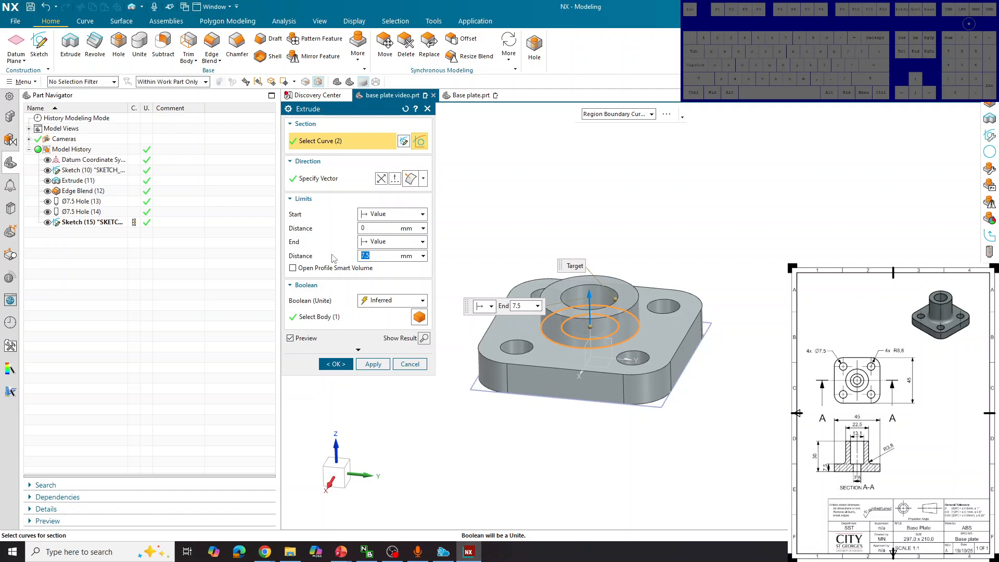
type("22.")
key("BackSpace")
type("30-7.5")
key("Return")
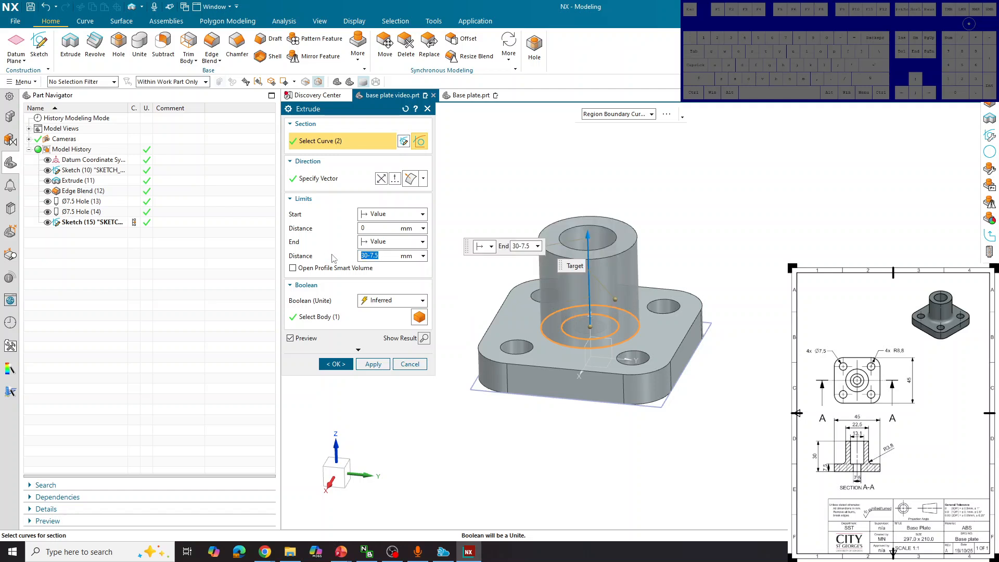
- Replace the extrusion's end distance with 22.5 mm and create the hollow boss
left_click_drag(383, 257, 352, 258)
mouse_move(374, 270)
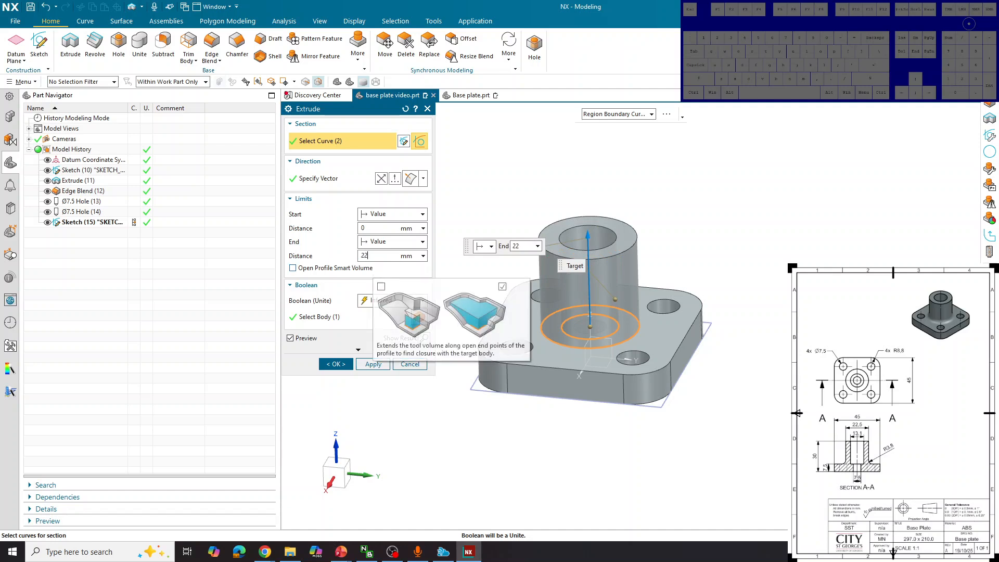
key("Return")
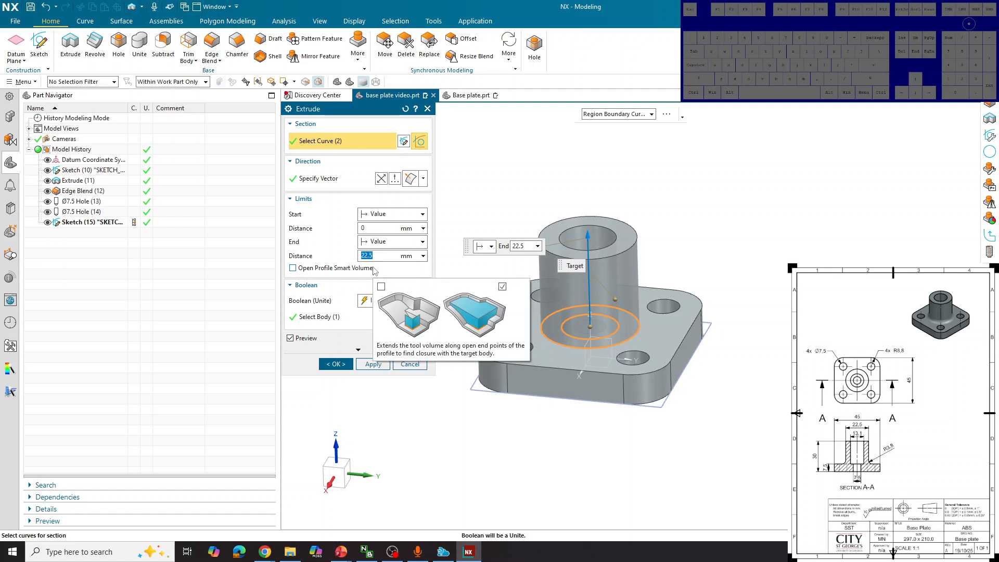
left_click(336, 364)
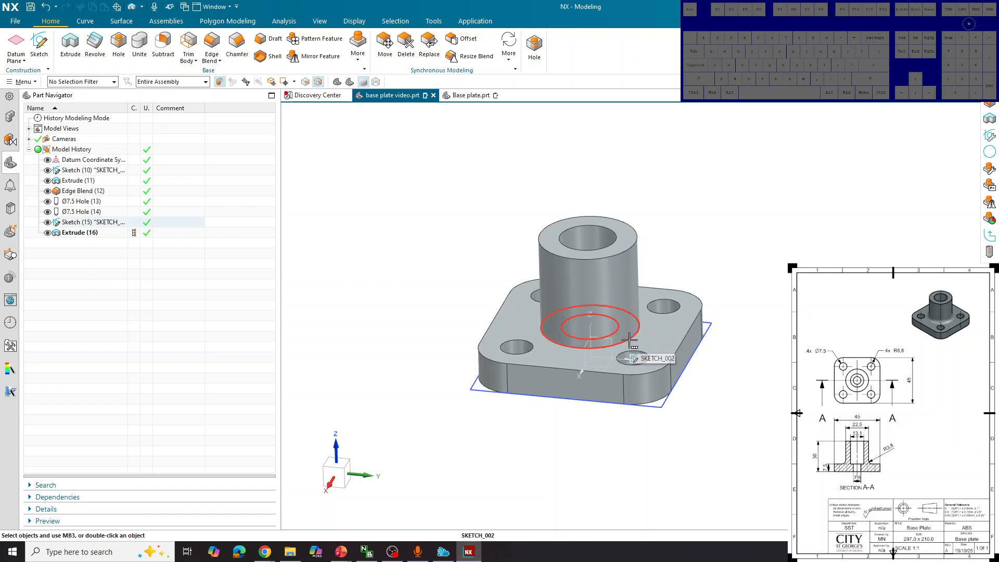
- Apply a circular edge blend of 3.8 mm radius to the outer edge where the boss meets the plate
left_click(212, 45)
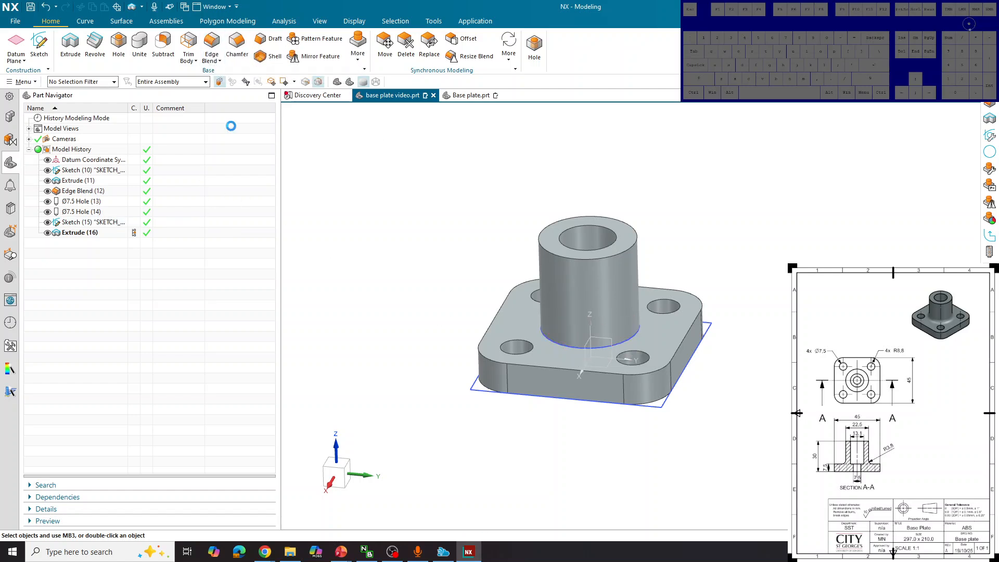
left_click(633, 332)
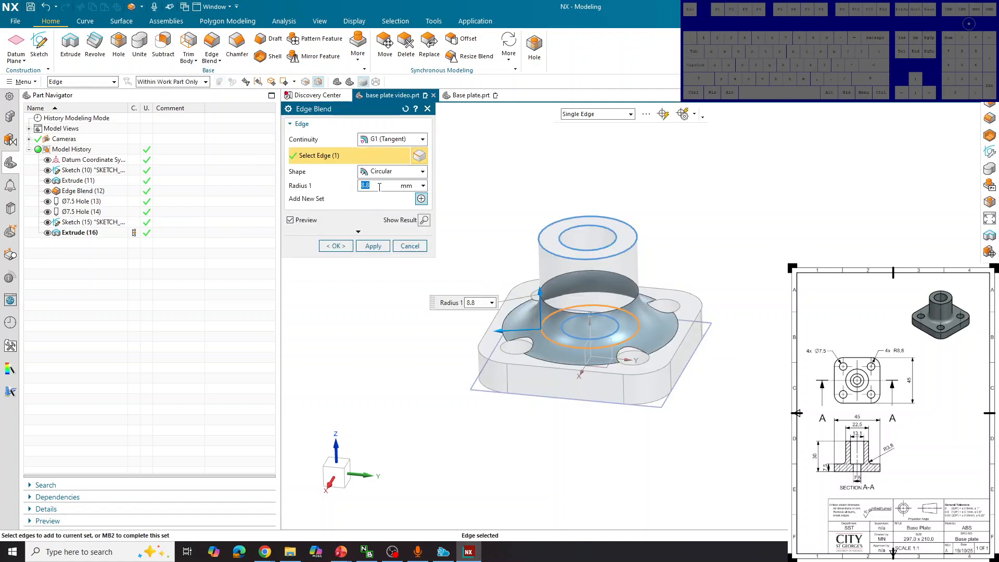
left_click_drag(378, 185, 338, 185)
type("3.8")
key("Return")
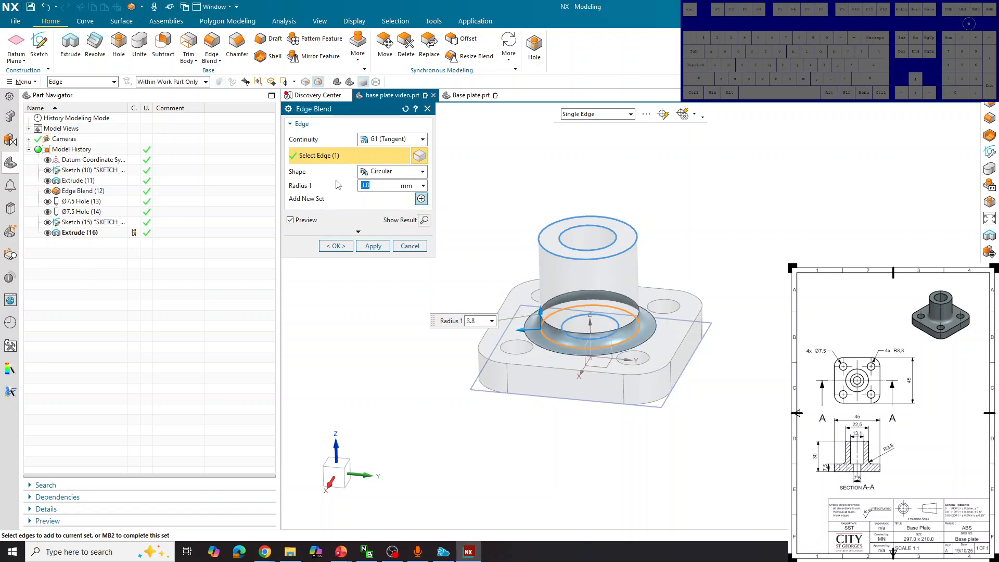
left_click(336, 246)
- Hide the base plate's profile sketch and the sketch with the two boss circles
mouse_move(401, 270)
middle_mouse_down()
mouse_move(407, 333)
mouse_move(405, 265)
middle_mouse_up()
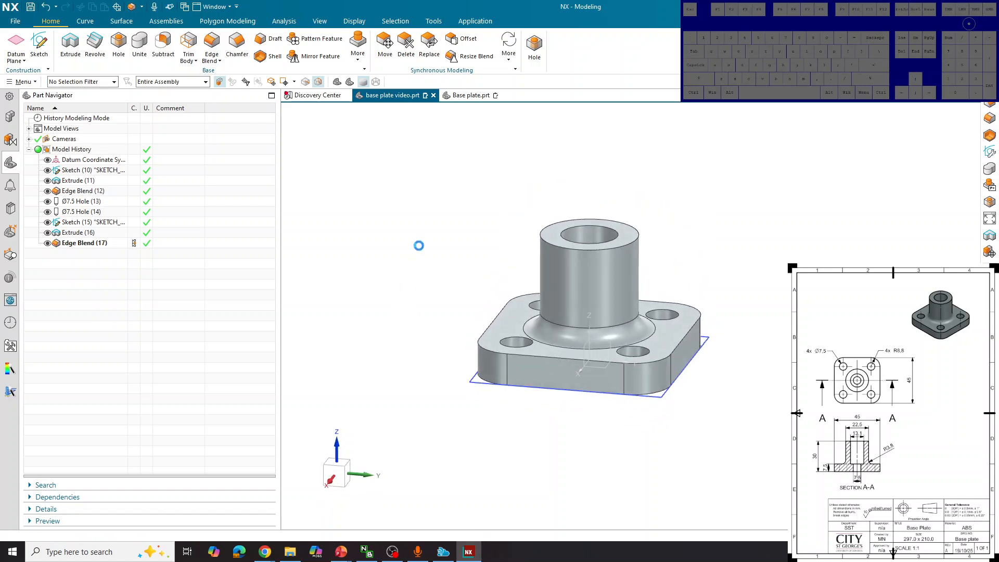
key("b")
left_click(419, 247)
middle_click_drag(430, 272, 504, 381)
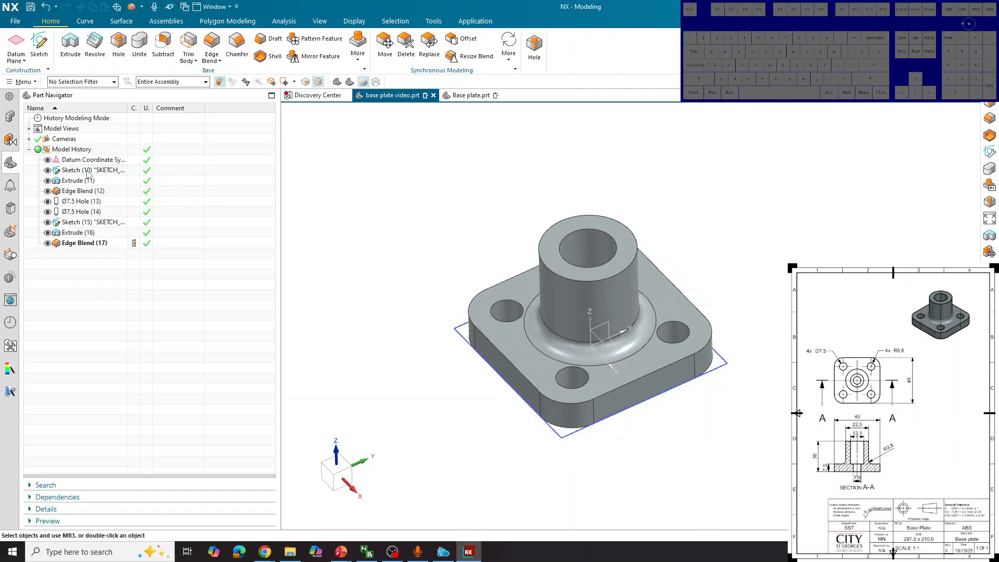
left_click(48, 170)
mouse_move(464, 385)
middle_mouse_down()
mouse_move(489, 382)
mouse_move(471, 387)
mouse_move(499, 350)
mouse_move(443, 378)
mouse_move(481, 419)
mouse_move(463, 401)
middle_mouse_up()
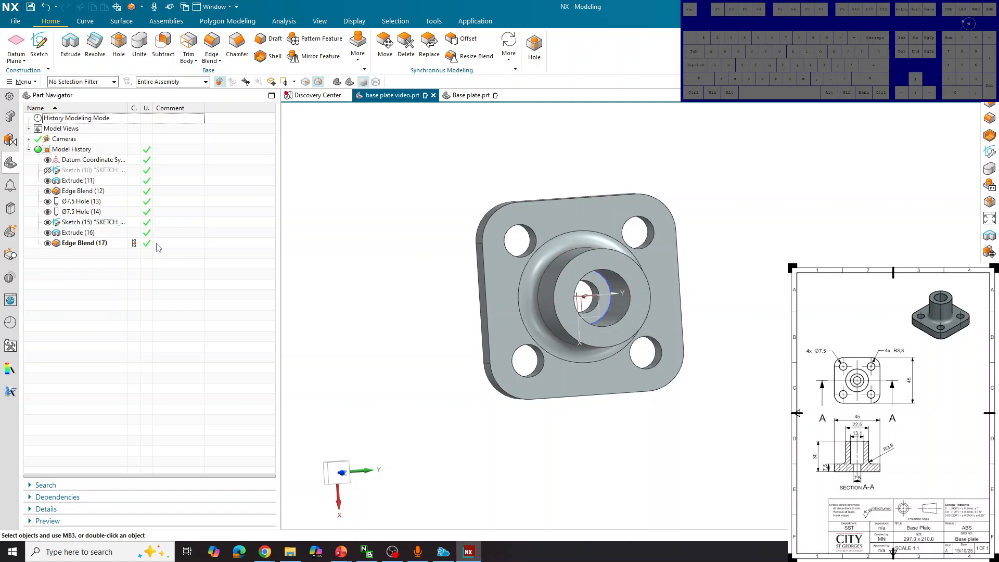
left_click(48, 222)
mouse_move(385, 342)
middle_mouse_down()
mouse_move(361, 301)
mouse_move(466, 265)
mouse_move(629, 239)
mouse_move(578, 214)
mouse_move(510, 281)
mouse_move(484, 347)
mouse_move(470, 333)
mouse_move(488, 311)
middle_mouse_up()
key("F4")
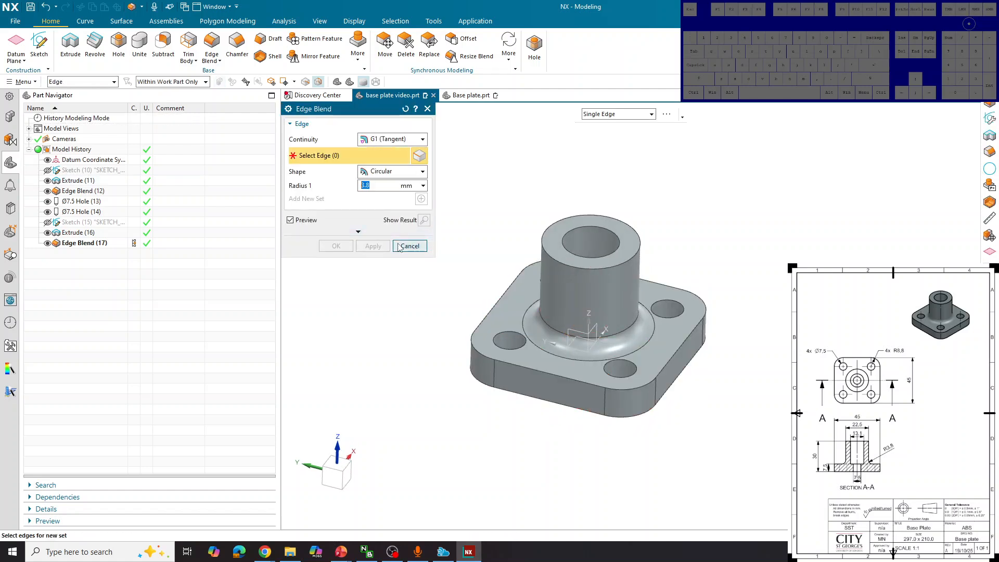
left_click(409, 246)
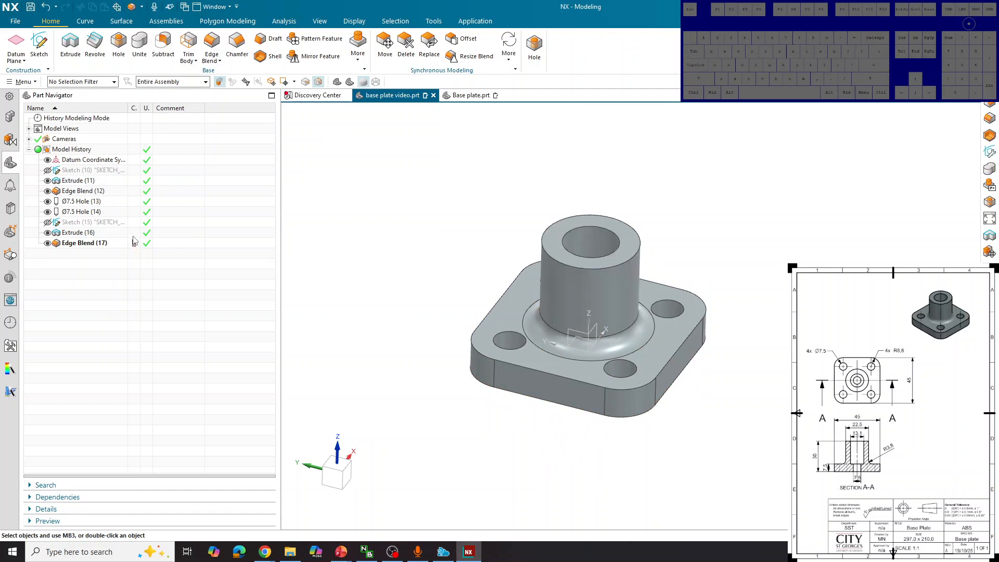
- Roll the model history back to the boss sketch, delete its inner 13.1 mm circle, and finish the sketch
left_click_drag(136, 240, 134, 223)
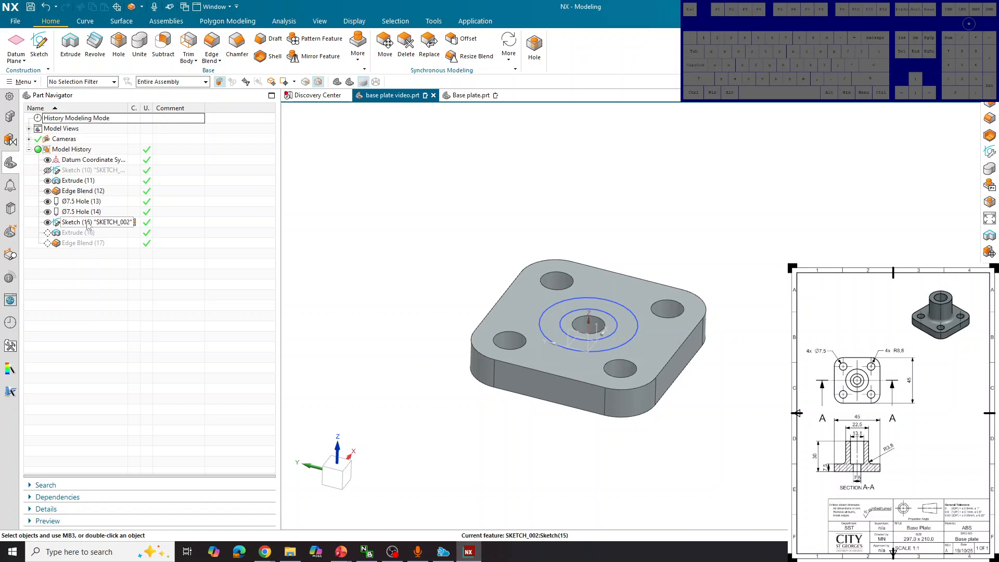
double_click(106, 222)
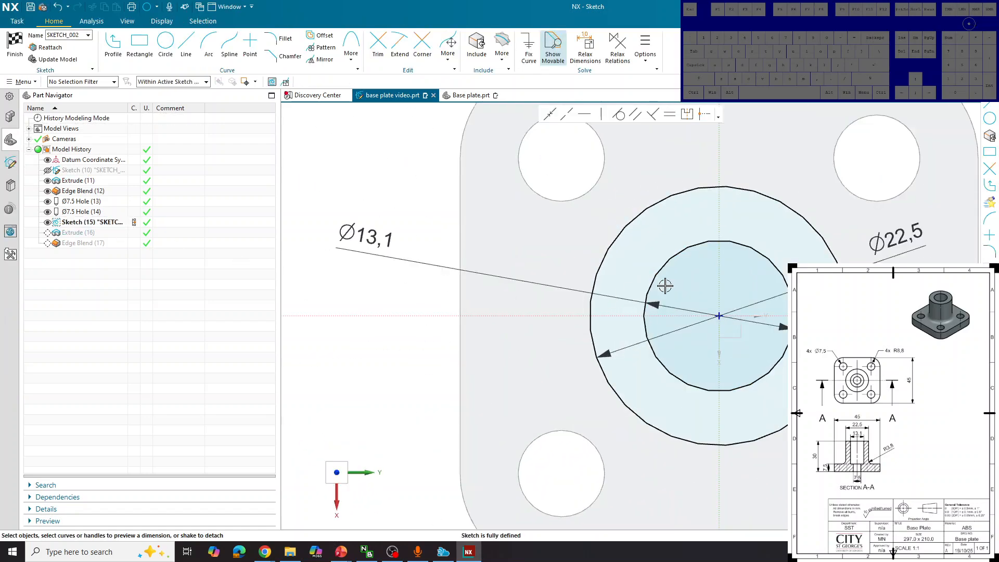
left_click(704, 244)
key("Delete")
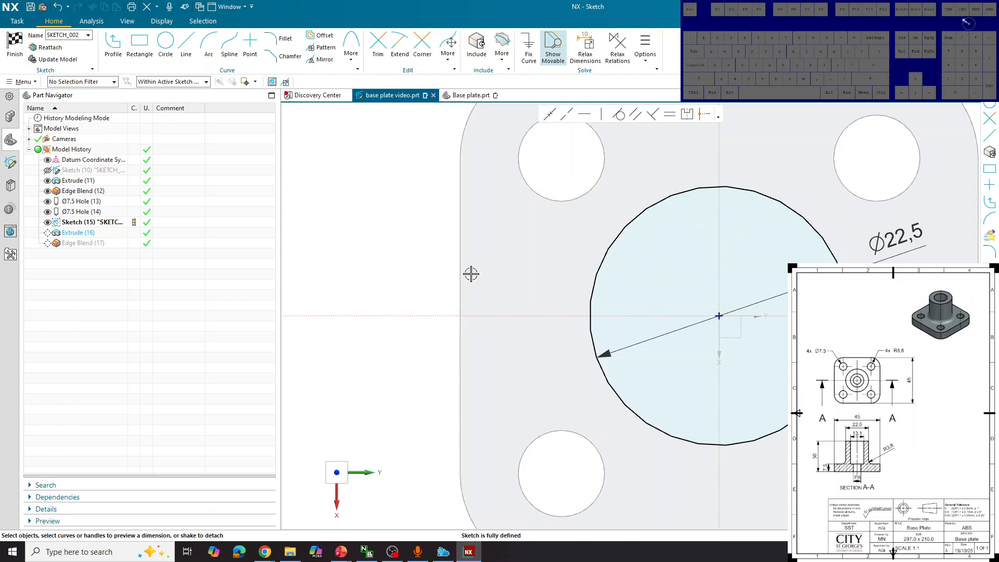
left_click(14, 46)
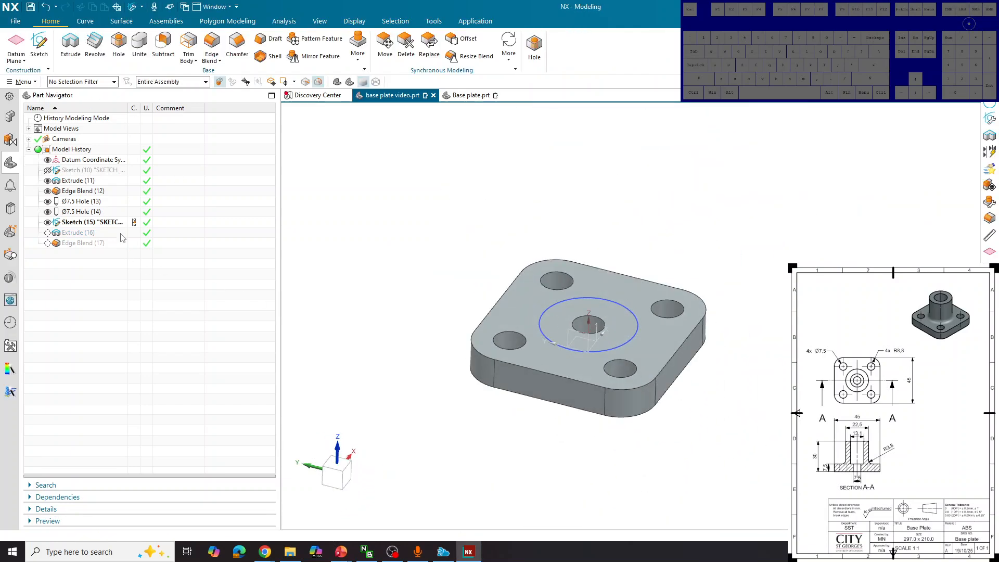
- Roll the history forward to the boss extrusion and sketch a circle on the boss's top face, centred on the origin
left_click(134, 233)
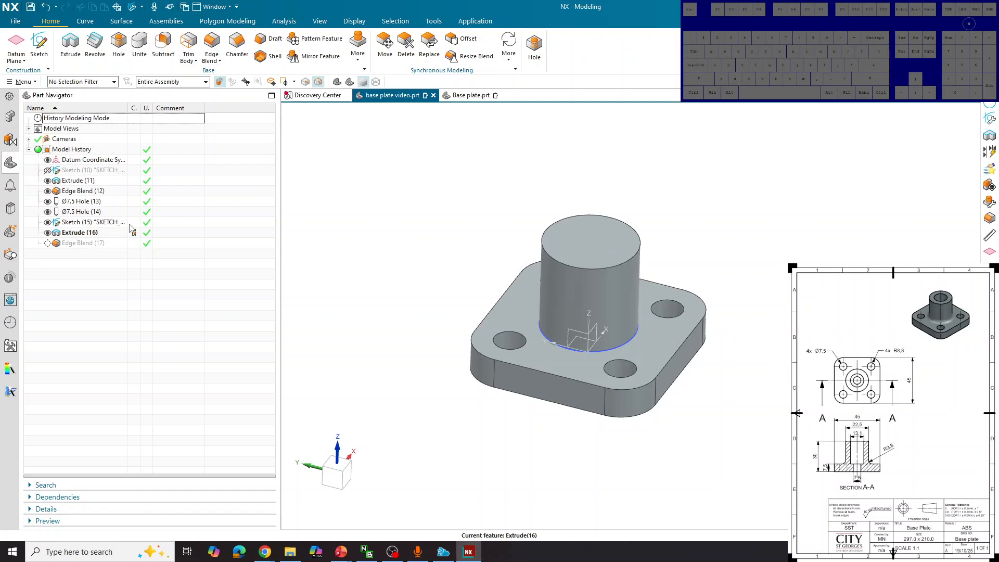
left_click(40, 47)
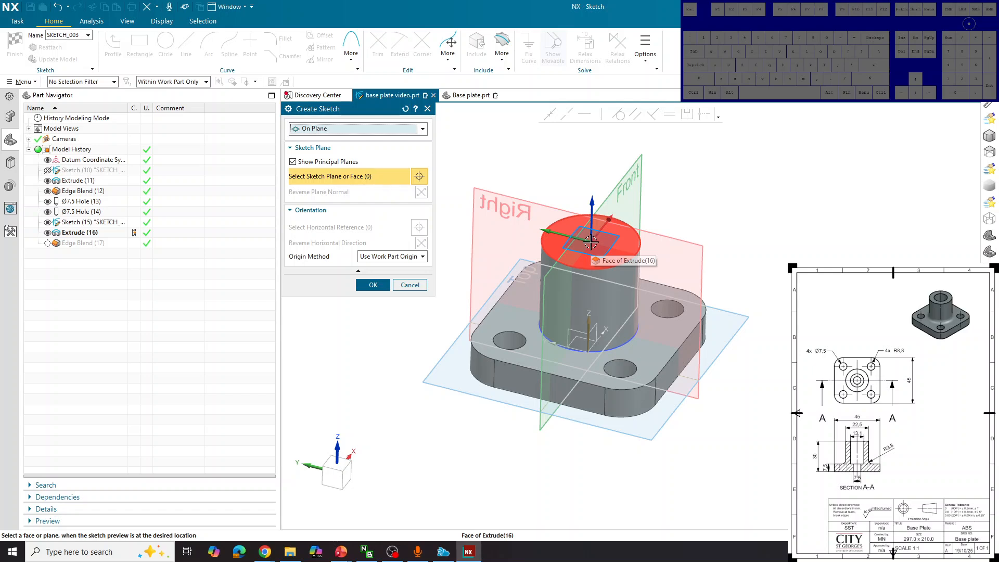
left_click(591, 242)
left_click(372, 284)
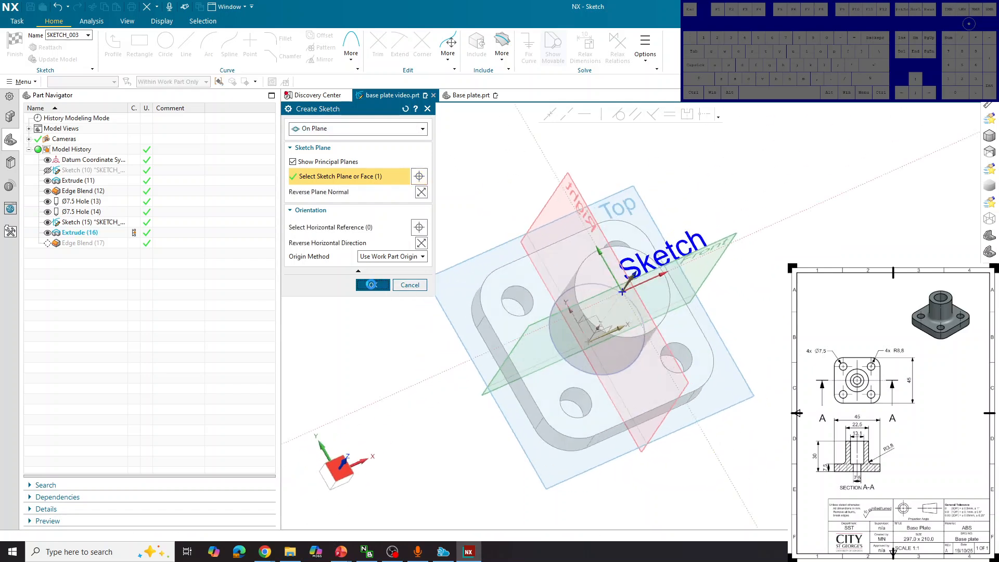
left_click(165, 45)
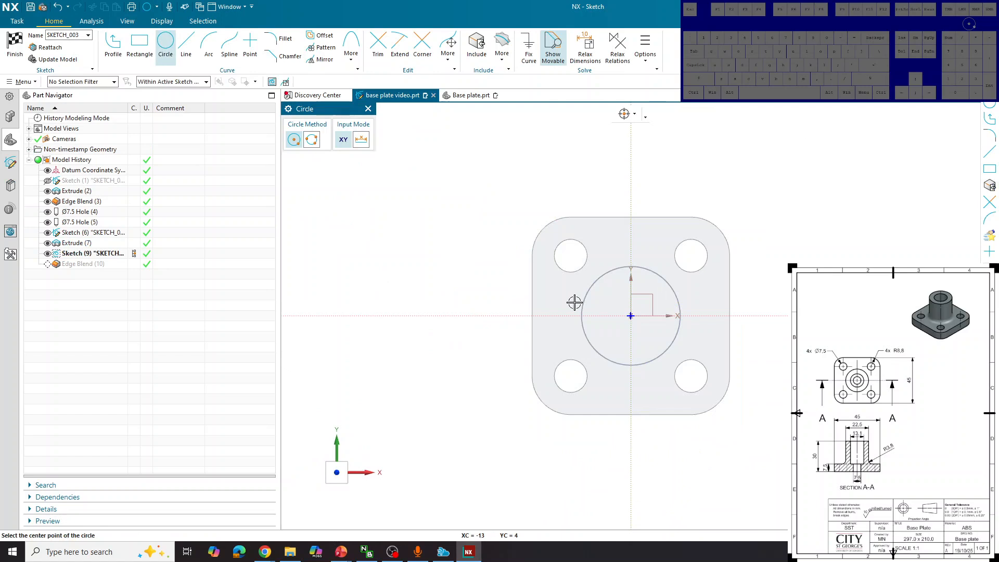
left_click(630, 315)
left_click(646, 299)
key("Escape")
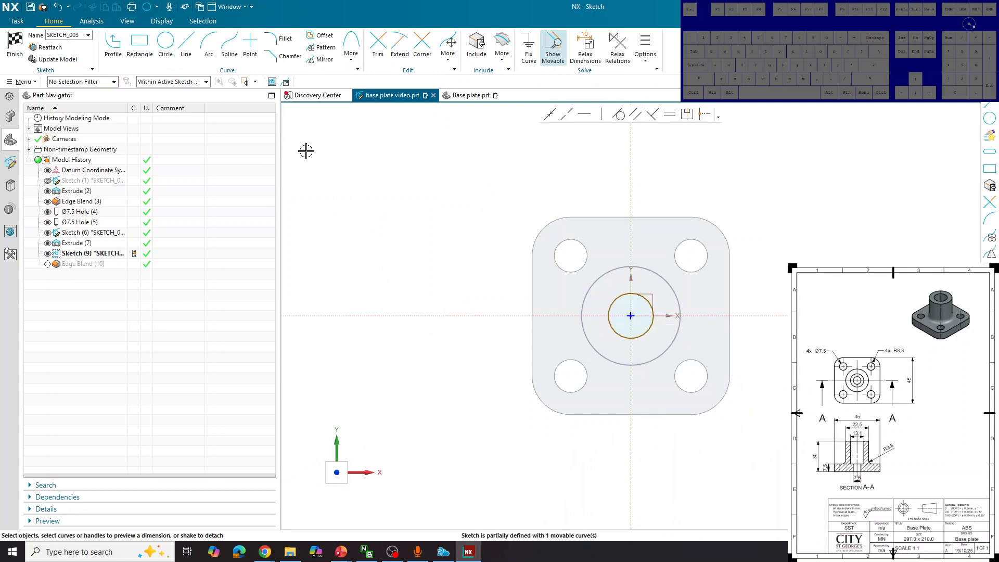
- Dimension the circle on the boss's top face to 13.1 mm diameter and finish the sketch
left_click(648, 299)
left_click_drag(665, 295, 780, 282)
type("13.1")
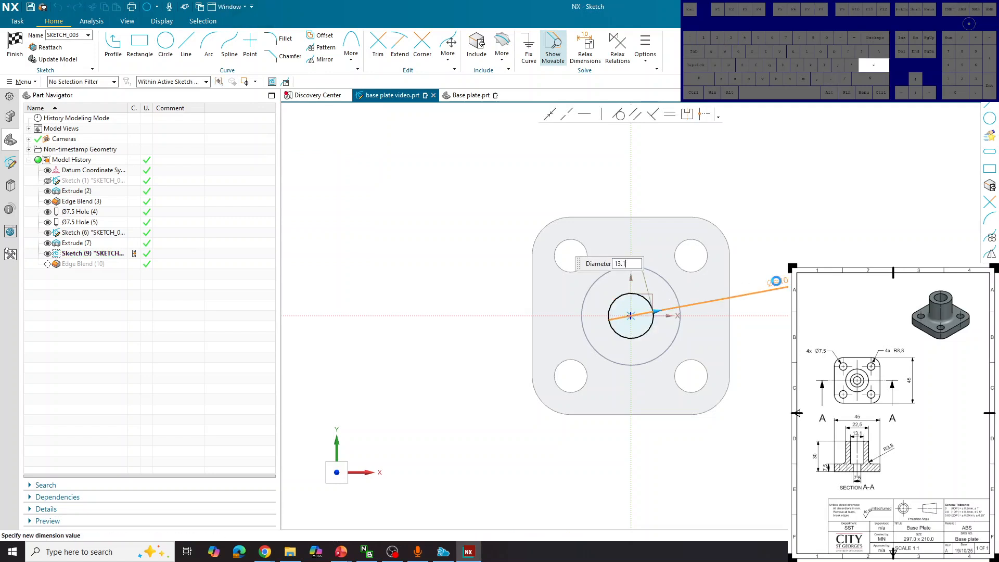
key("Return")
left_click(441, 290)
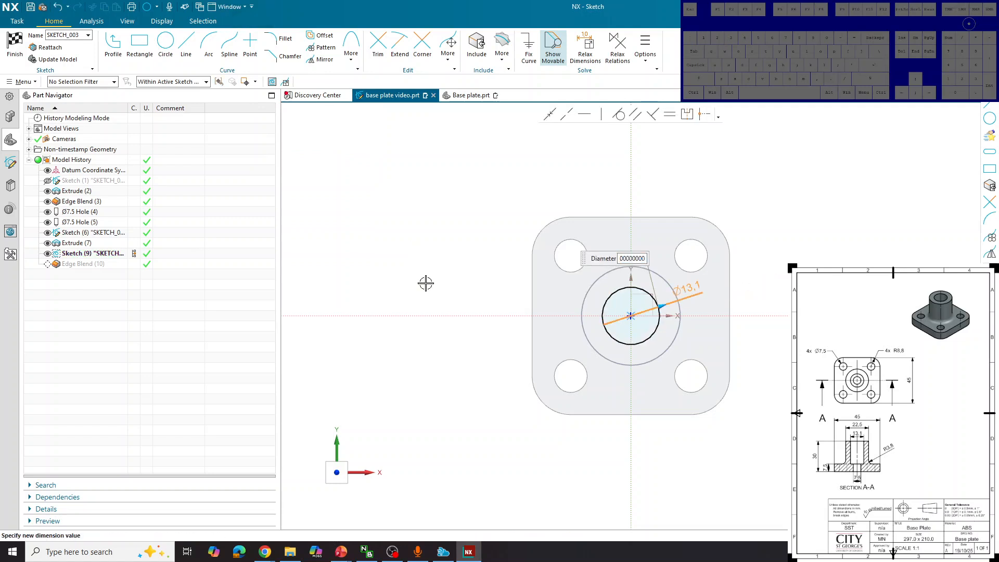
left_click(15, 42)
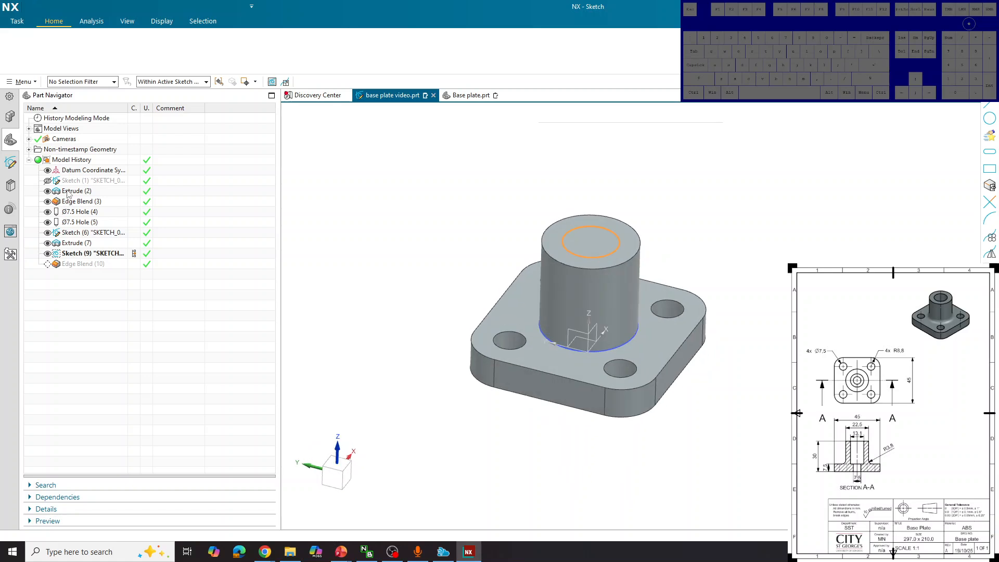
- Extrude the 13.1 mm circle 22.5 mm down into the boss, using Subtract to cut the bore
left_click(71, 44)
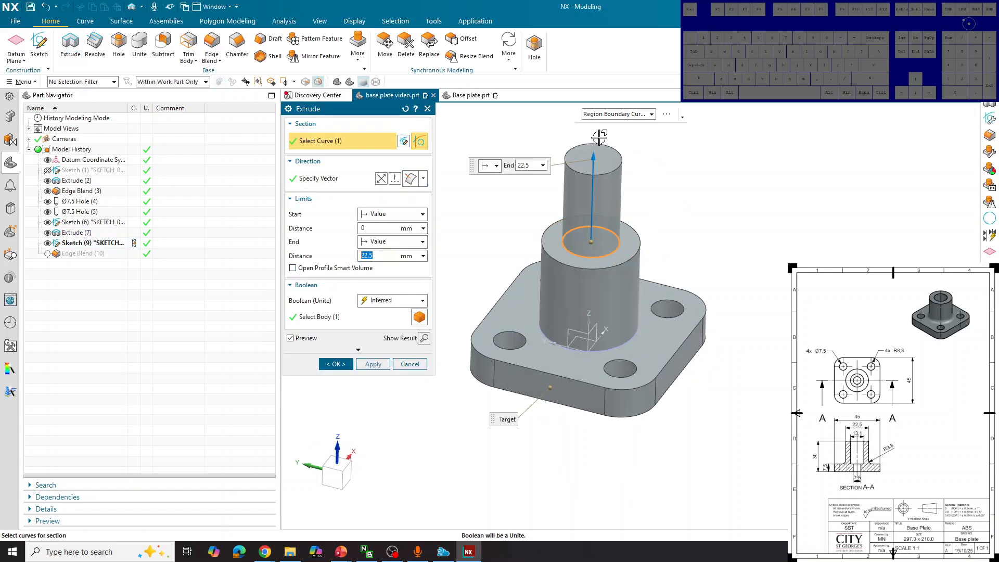
left_click(381, 178)
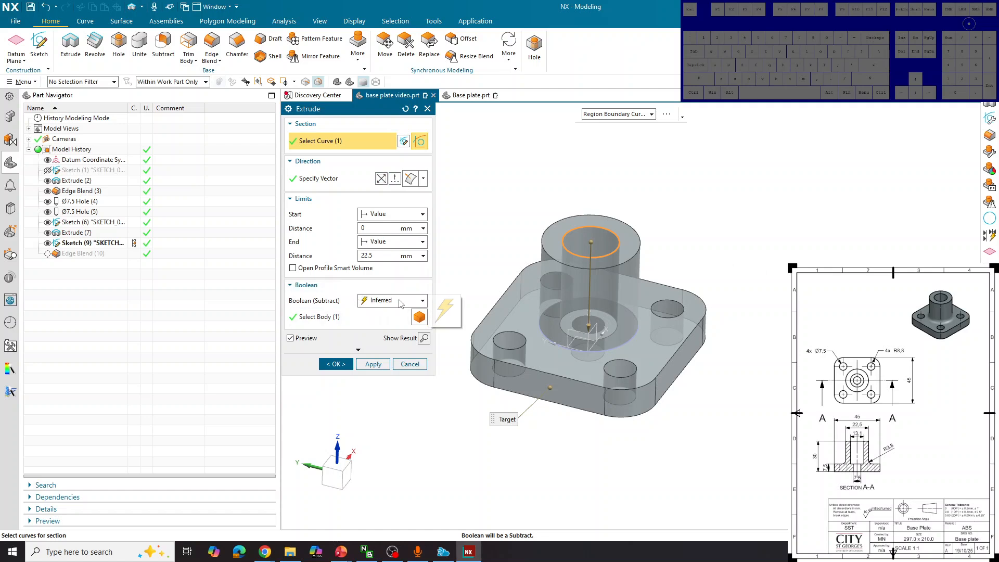
left_click(421, 301)
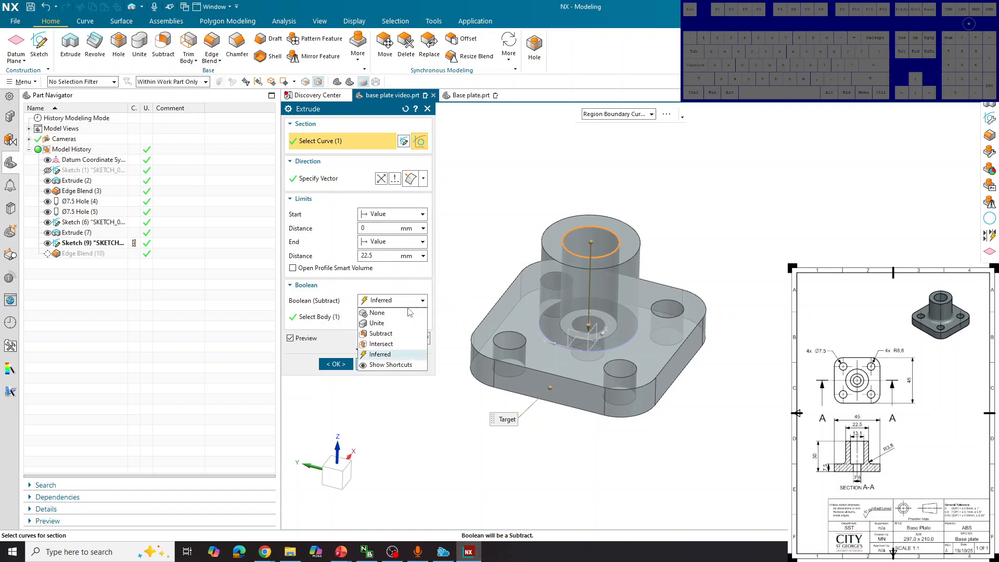
left_click(391, 334)
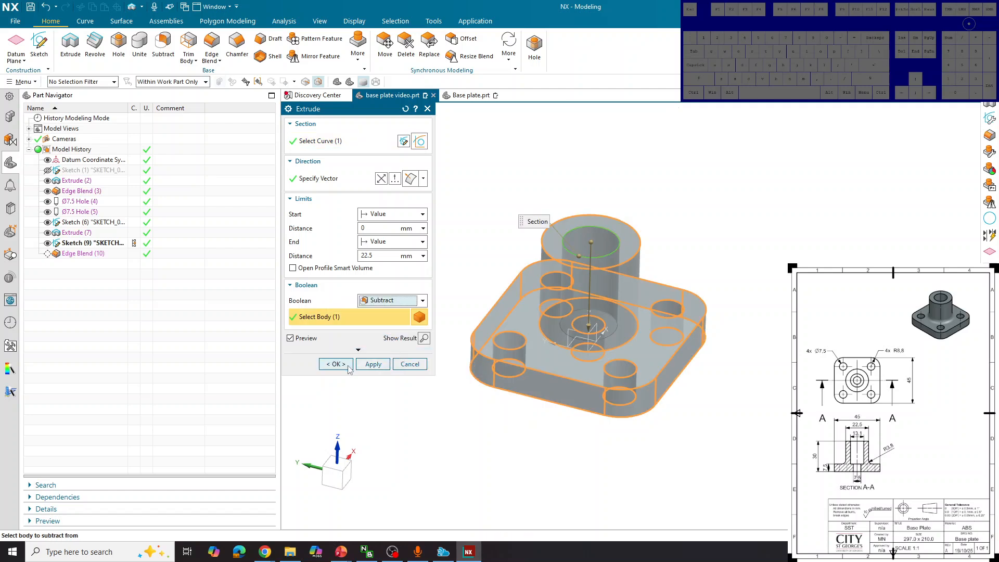
left_click(348, 364)
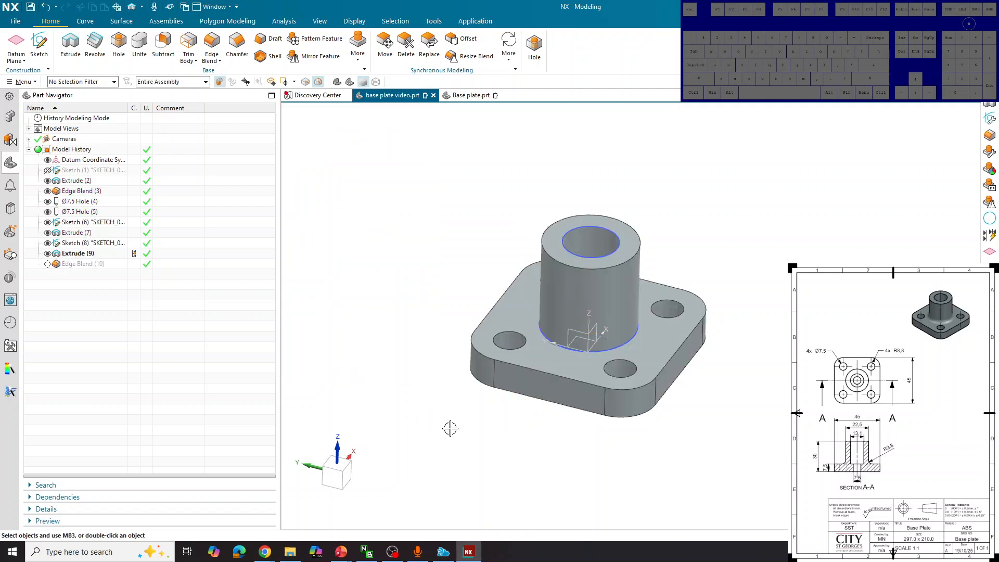
middle_click_drag(464, 435, 467, 469)
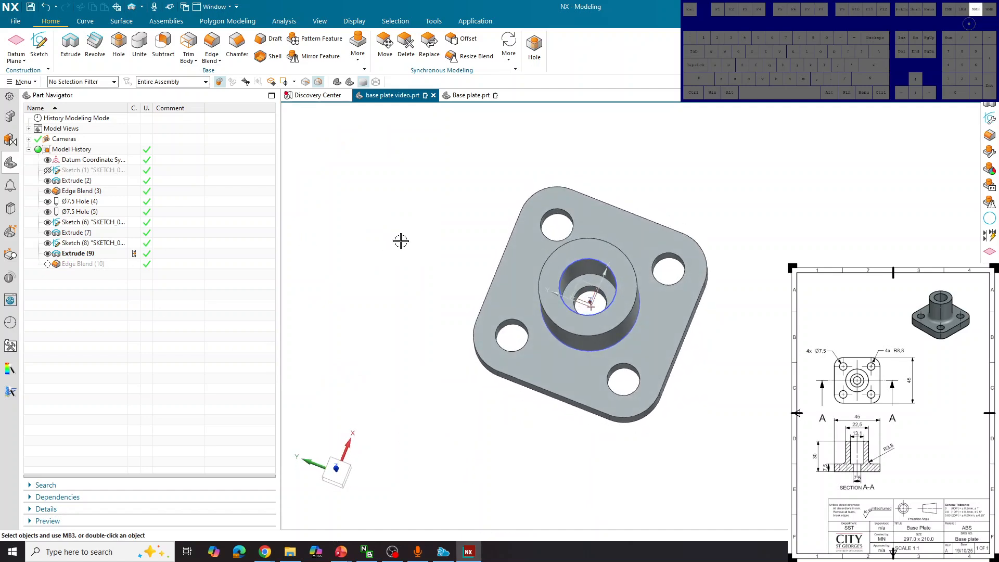
key("Home")
key("F4")
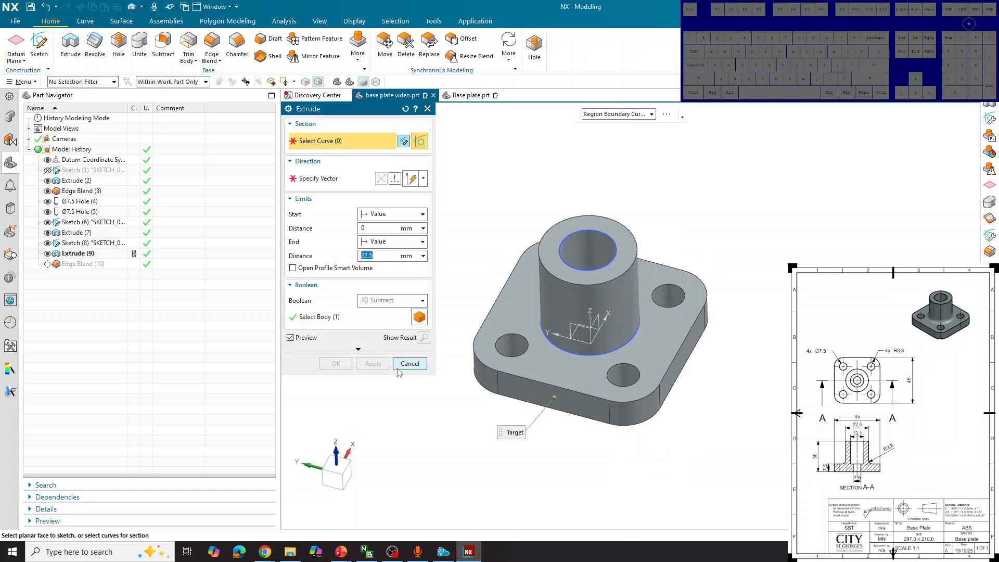
left_click(397, 367)
middle_click_drag(397, 368, 404, 355)
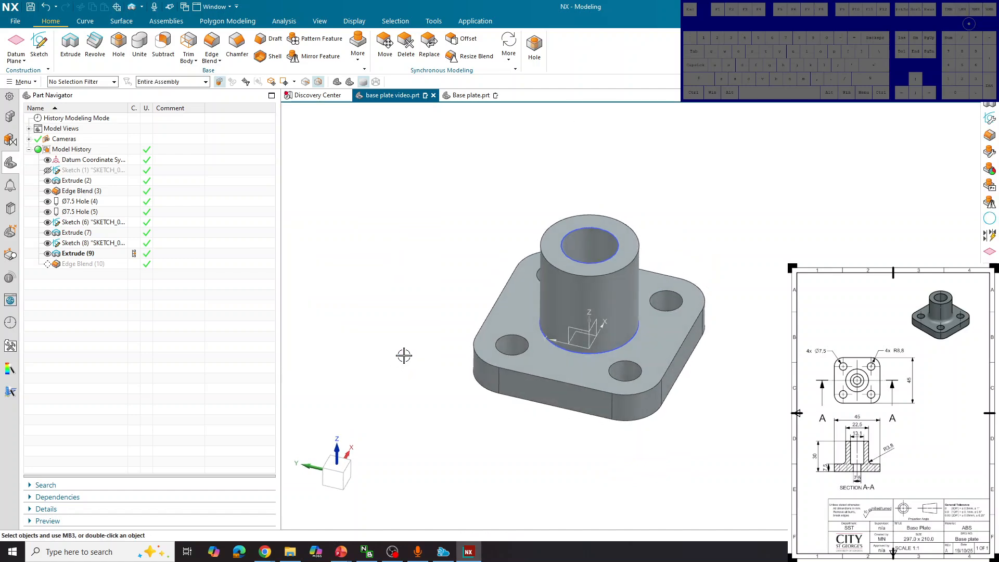
middle_click_drag(425, 228, 425, 225)
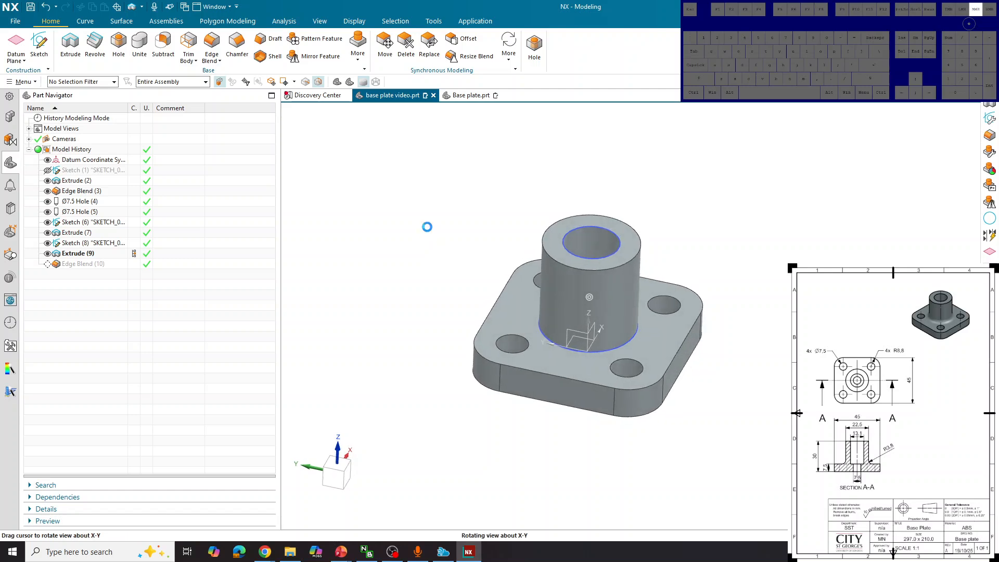
- Replay the model history feature by feature from the base sketch to the bore cut, and inspect the bore from above
left_click(133, 169)
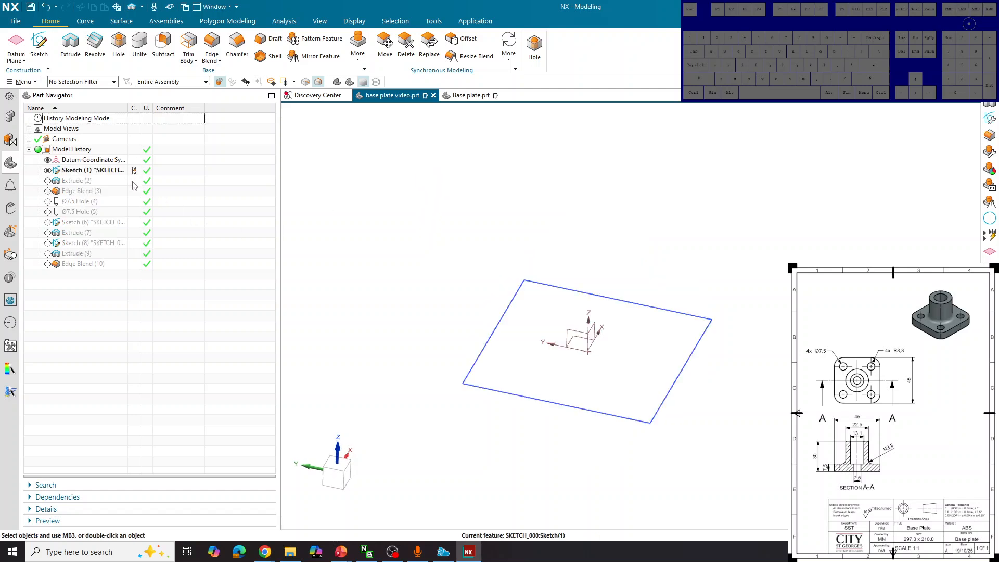
left_click(133, 181)
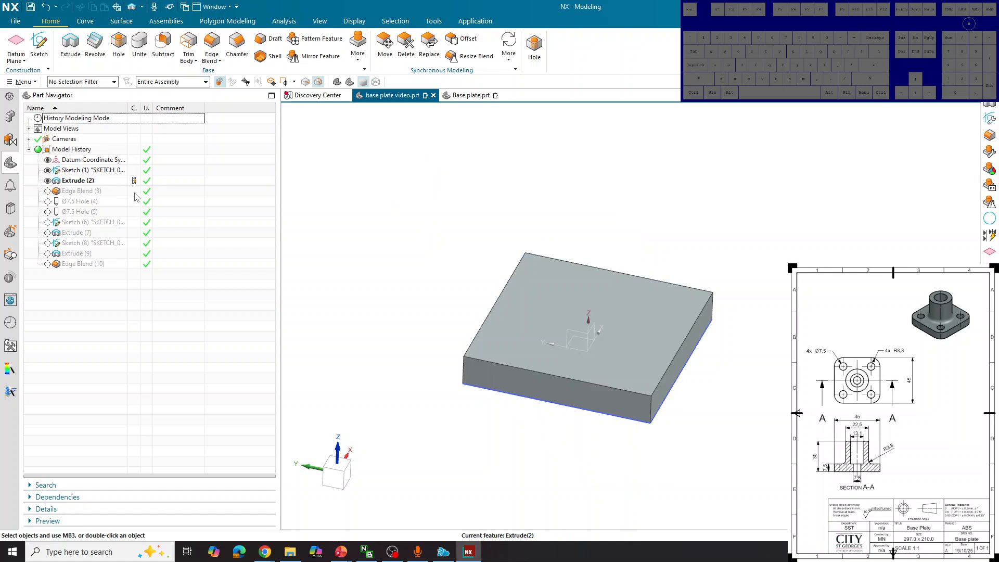
left_click(134, 191)
left_click(133, 202)
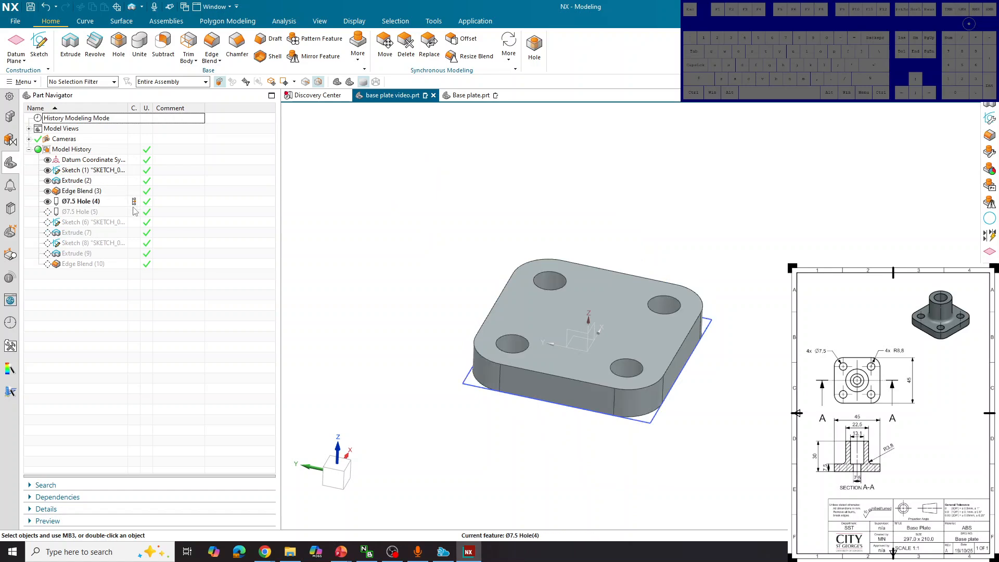
left_click(134, 212)
left_click(134, 222)
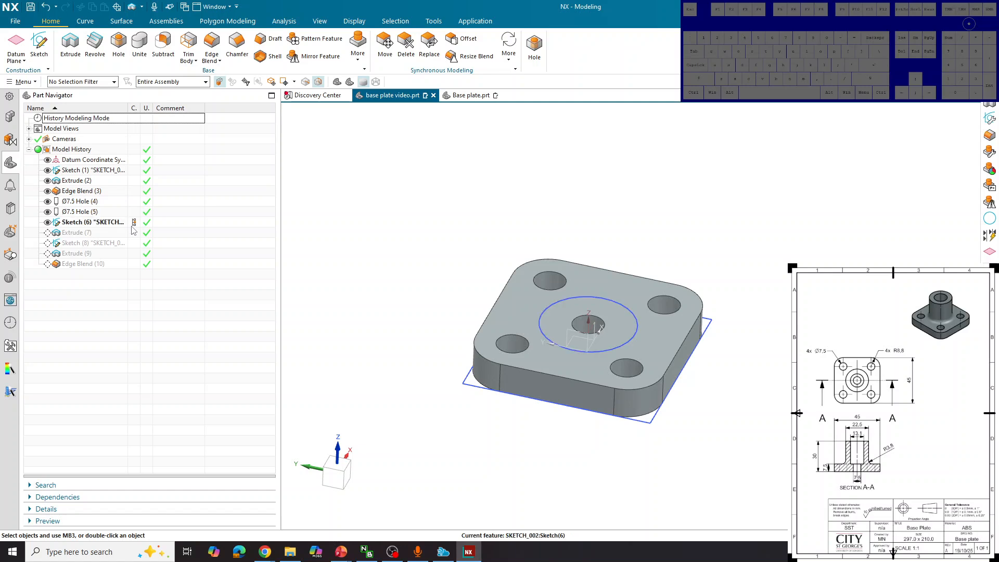
left_click(134, 232)
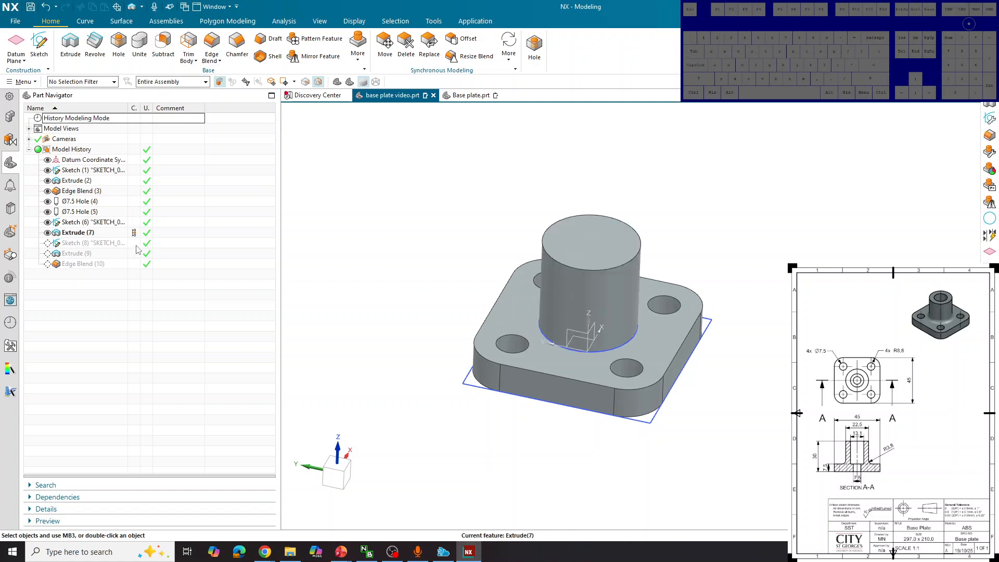
left_click(135, 243)
left_click(133, 254)
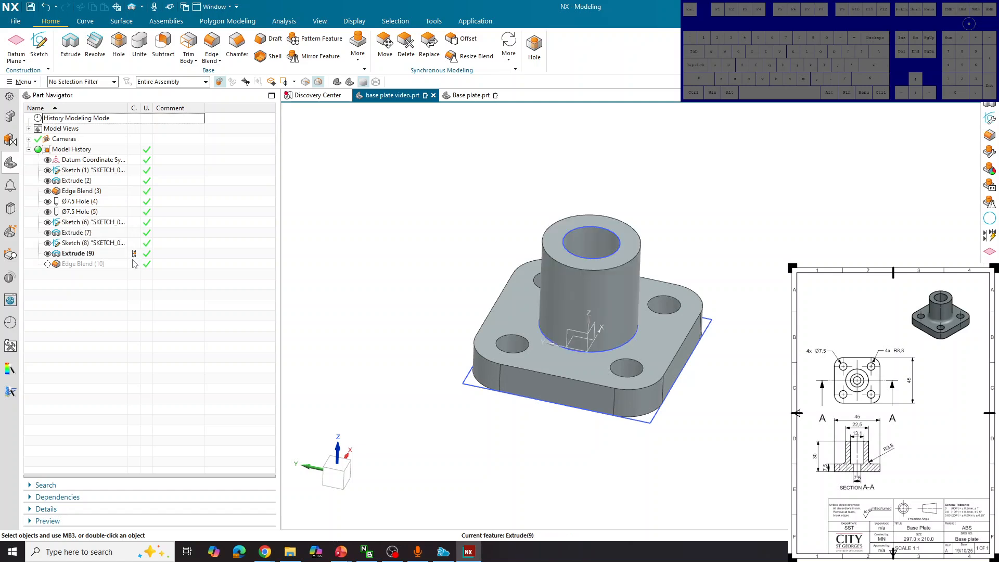
middle_click_drag(297, 251, 288, 284)
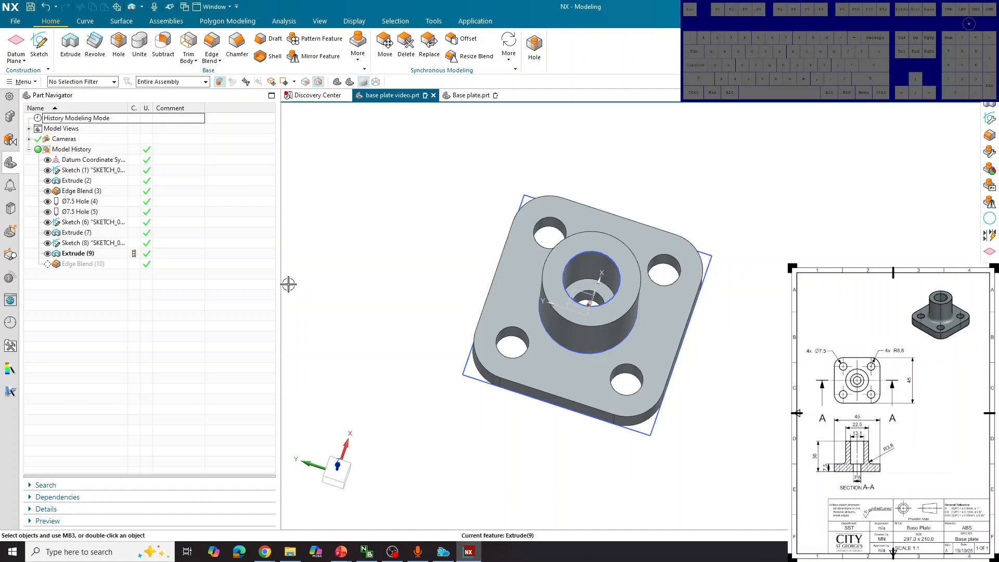